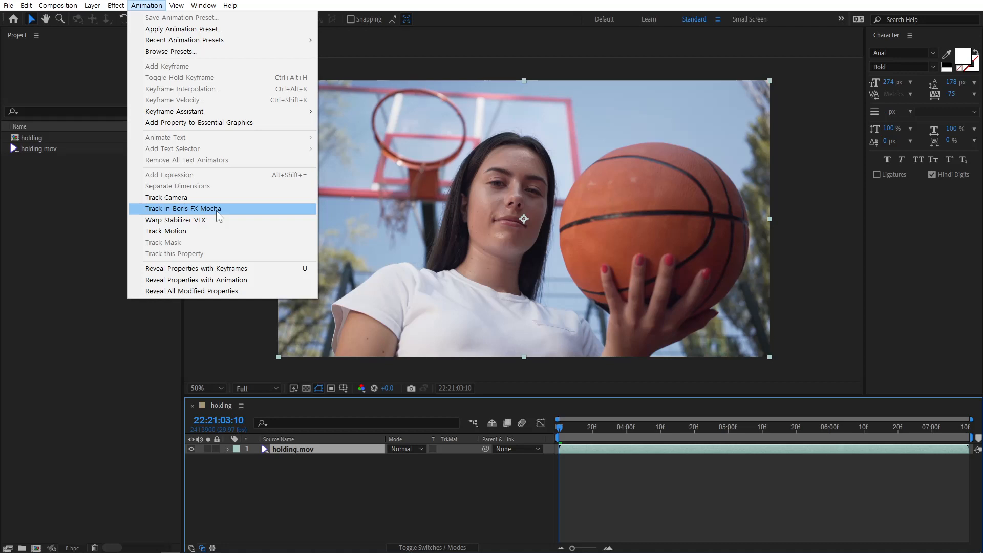
Apply Track in Boris FX Mocha to the holding.mov layer and start the Mocha AE editor from the effect.
left_click(216, 209)
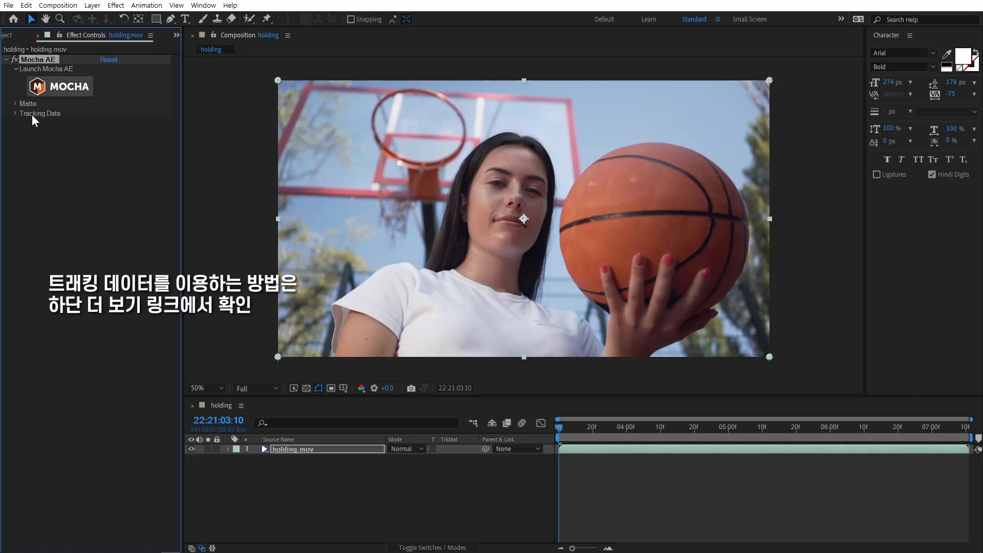
left_click(15, 103)
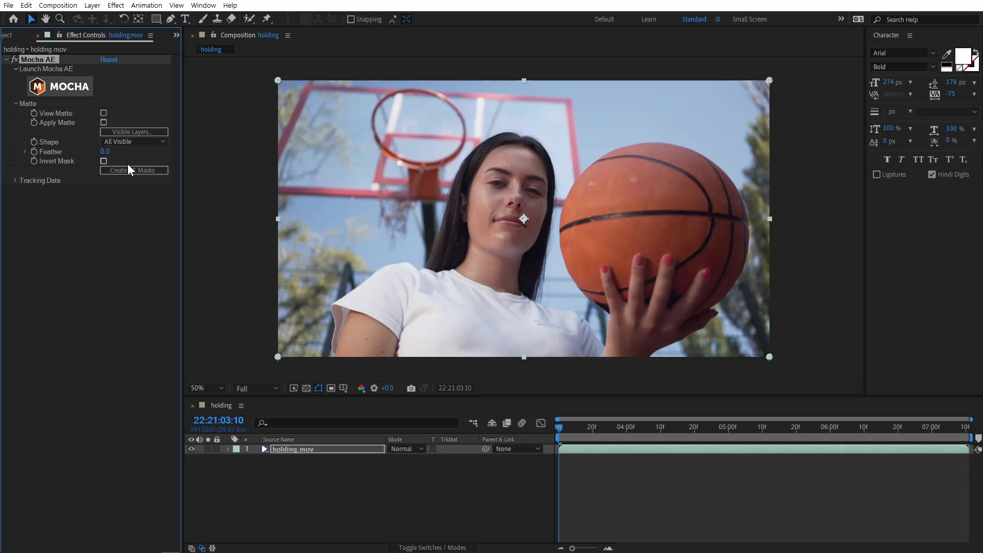
left_click(36, 86)
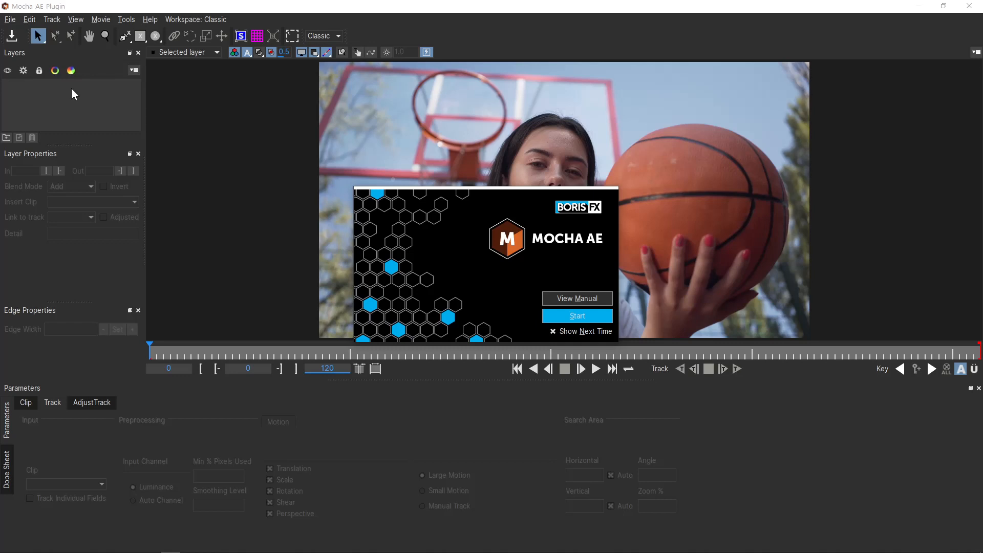
left_click(579, 316)
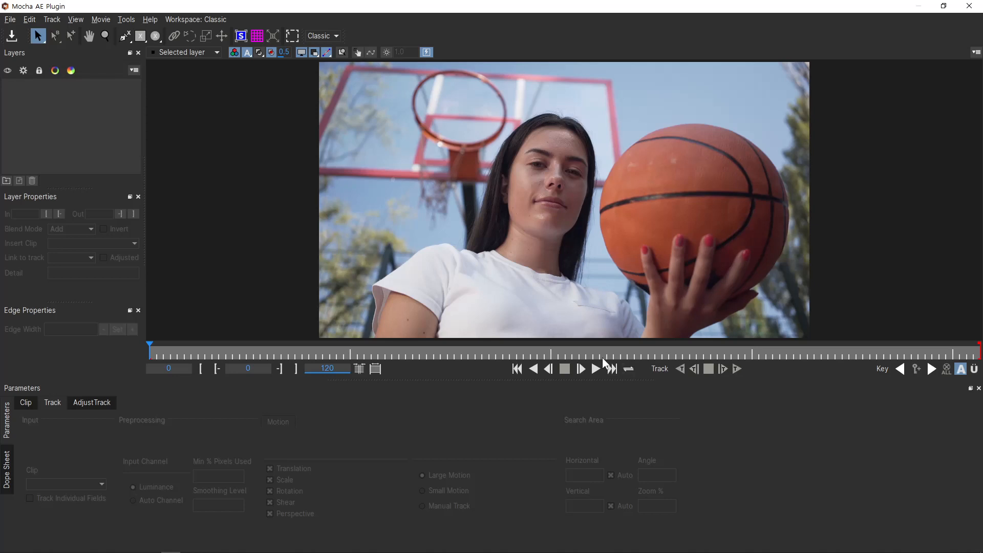
Starting at frame 0, draw a closed X-spline shape with points all around the basketball's outline.
mouse_move(150, 348)
left_mouse_down()
mouse_move(834, 364)
mouse_move(145, 360)
left_mouse_up()
left_click(124, 34)
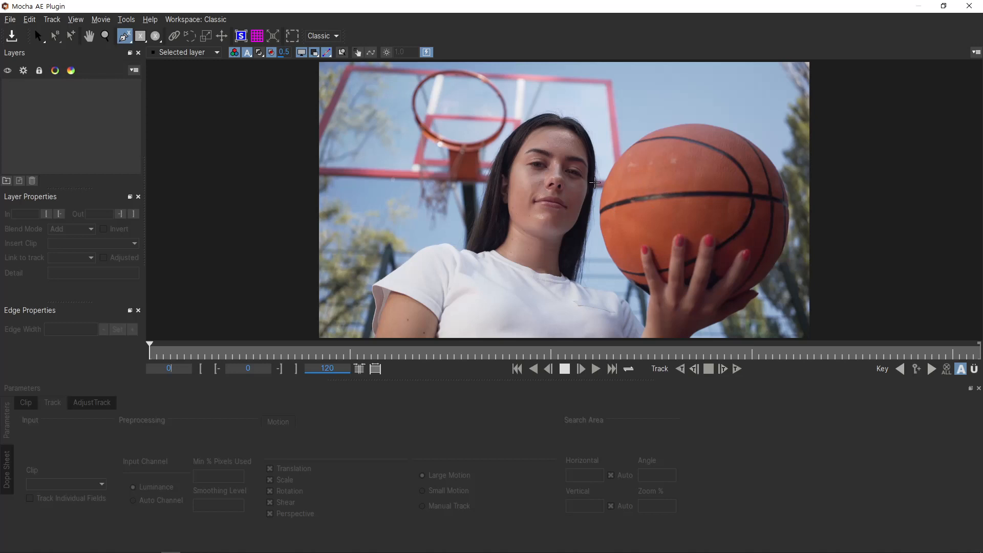
left_click(611, 172)
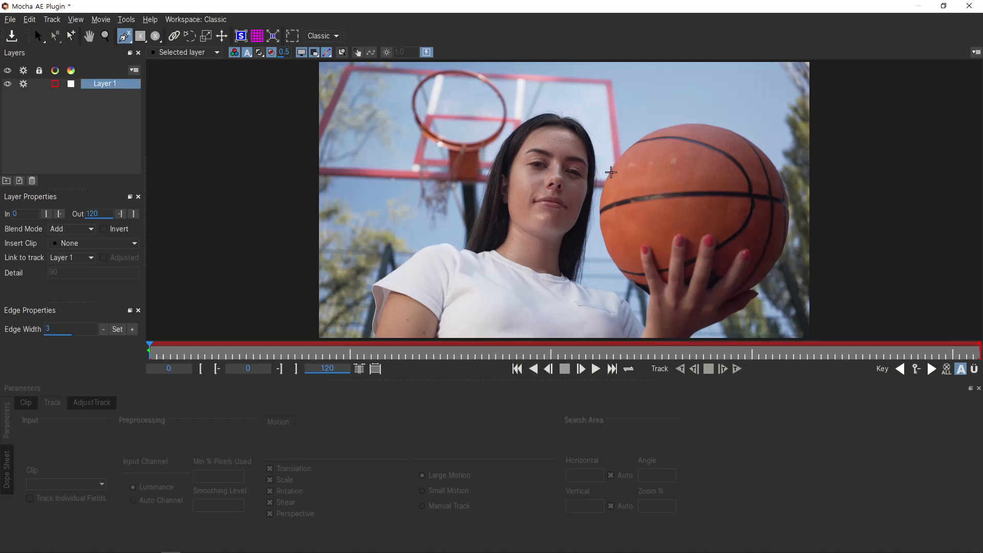
left_click_drag(631, 151, 632, 160)
left_click_drag(632, 161, 616, 173)
left_click_drag(612, 172, 645, 135)
left_click(646, 136)
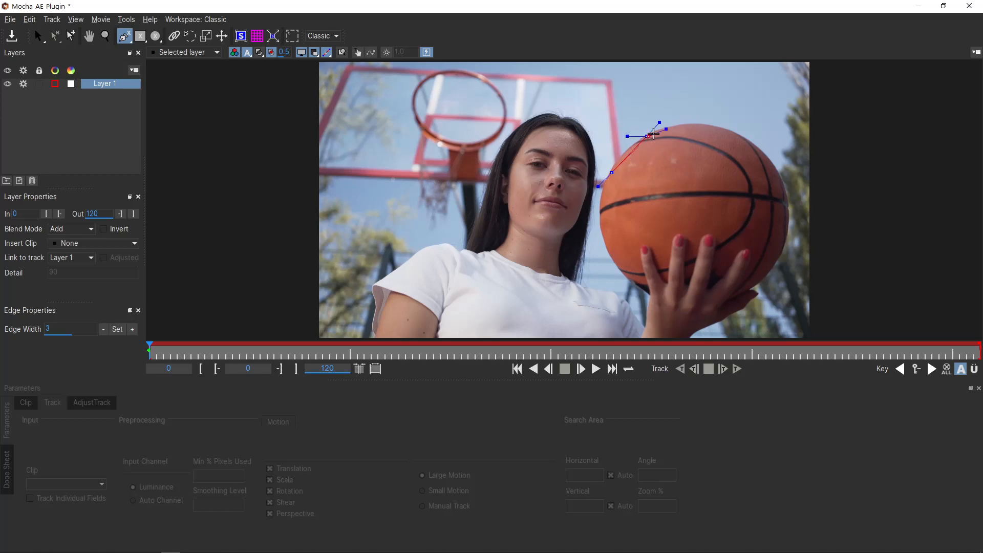
left_click(712, 126)
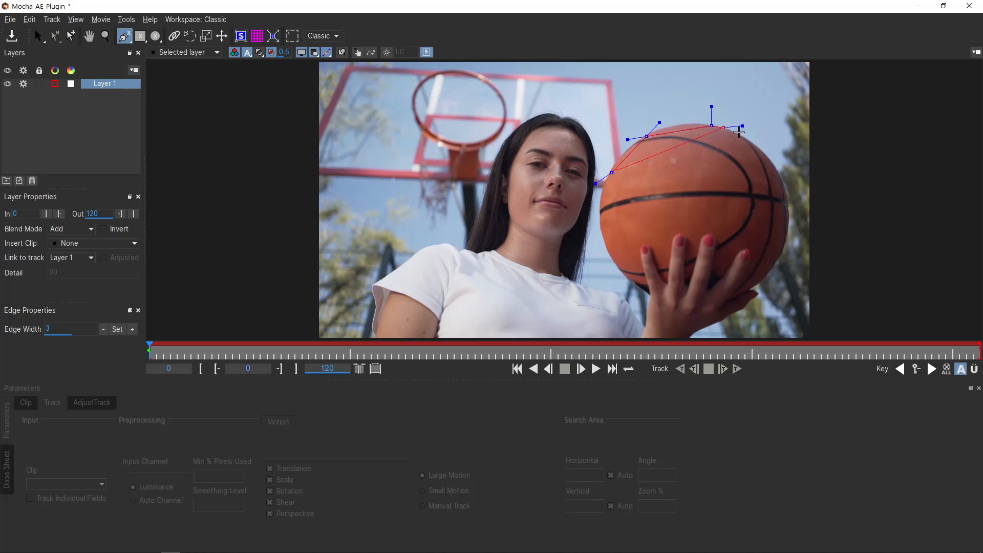
left_click(781, 174)
left_click(782, 259)
left_click(703, 310)
left_click(625, 286)
left_click(597, 225)
left_click_drag(597, 226, 589, 227)
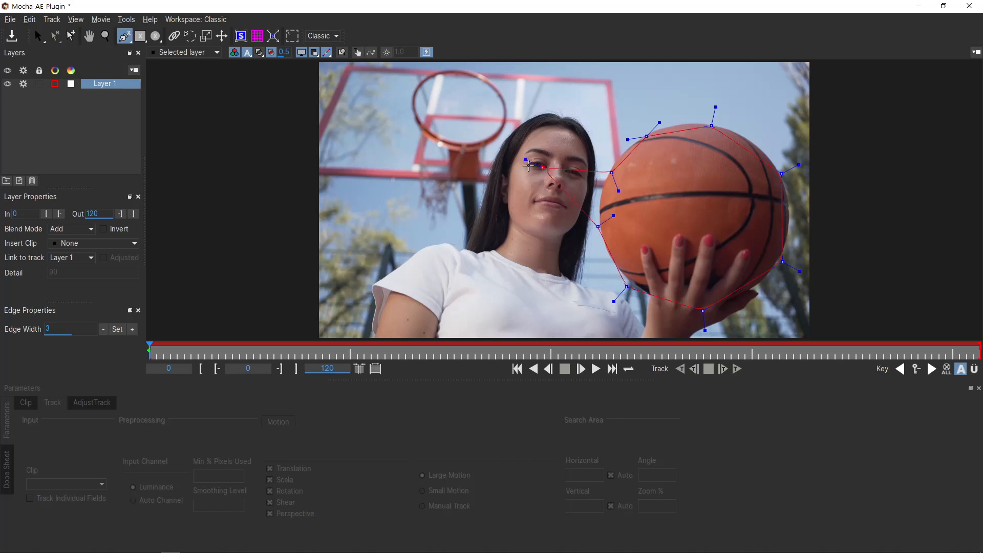
right_click(496, 176)
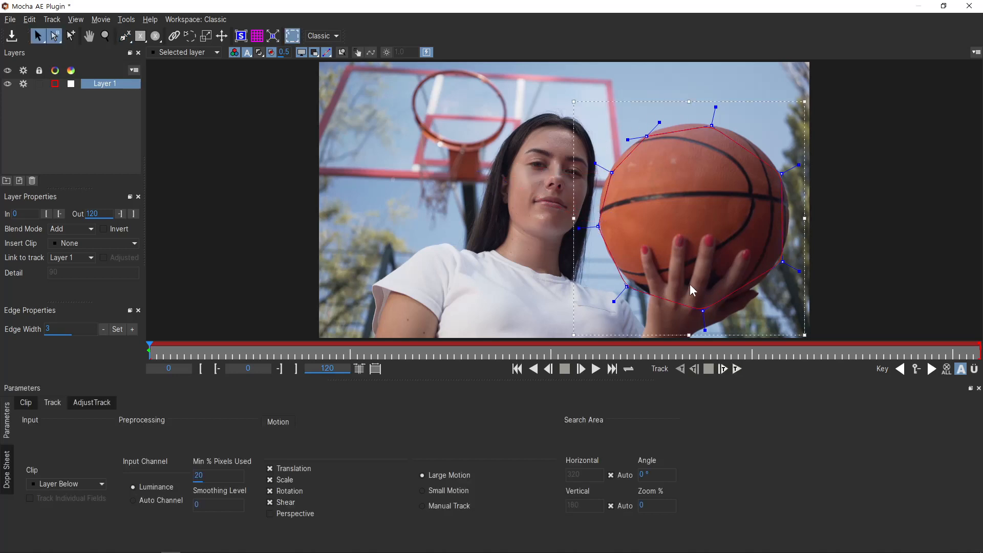
Adjust the spline's control points along the upper-left and top edge of the basketball to follow its outline.
scroll(690, 284, "up", 4)
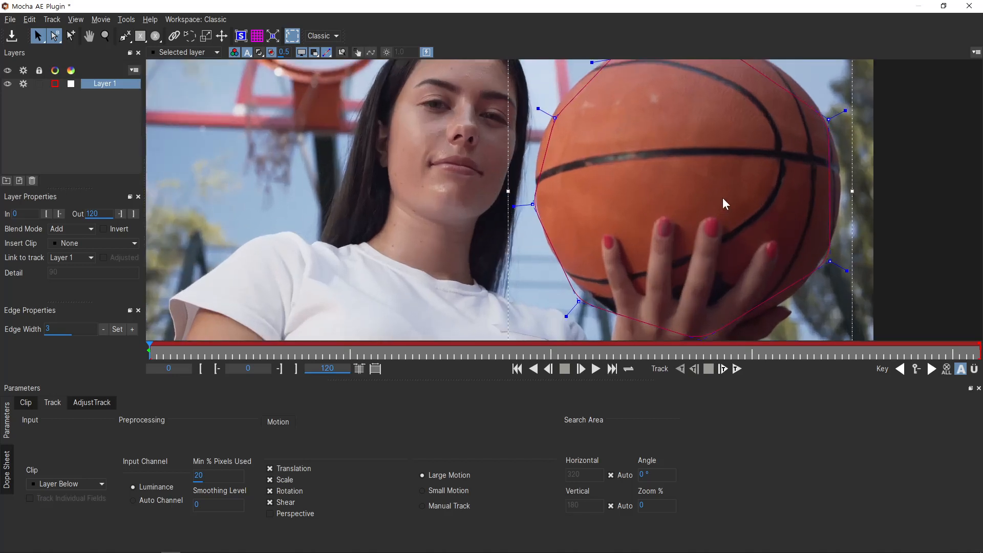
scroll(727, 200, "down", 4)
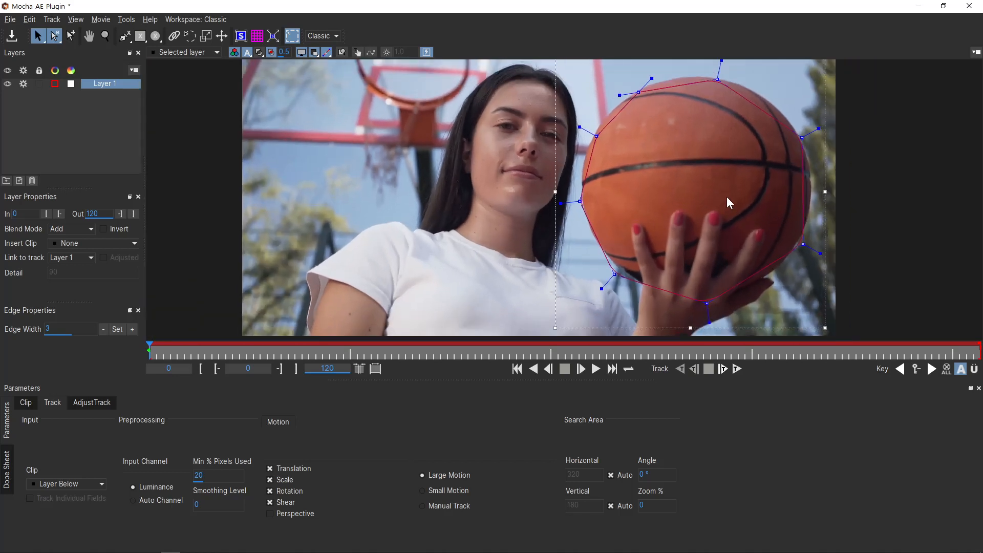
scroll(717, 201, "up", 2)
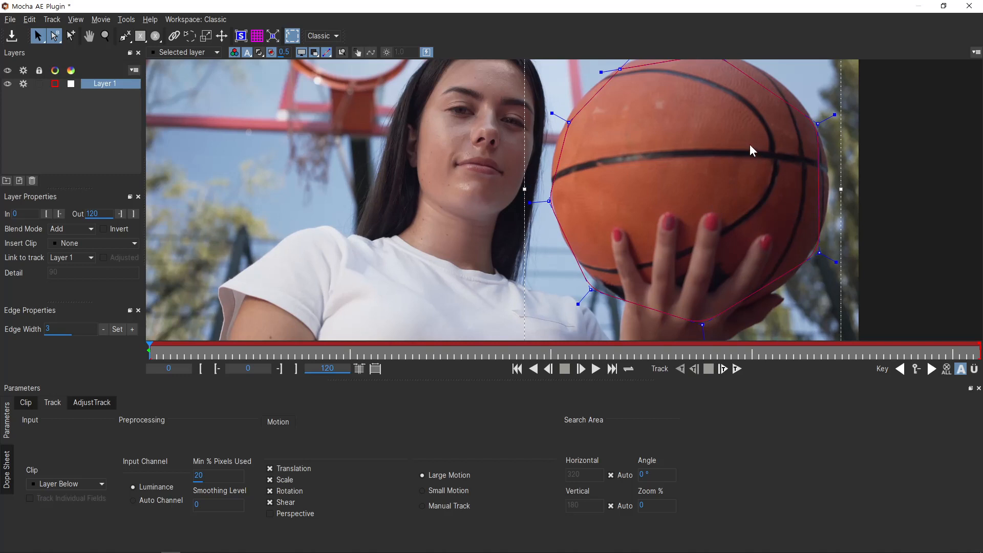
key("x")
left_click_drag(741, 152, 658, 210)
key("s")
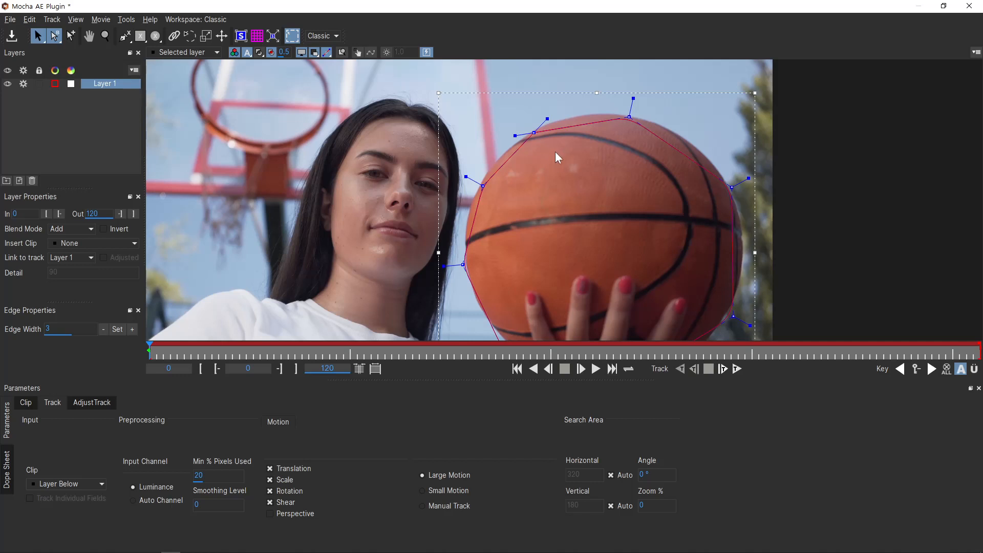
scroll(545, 170, "up", 1)
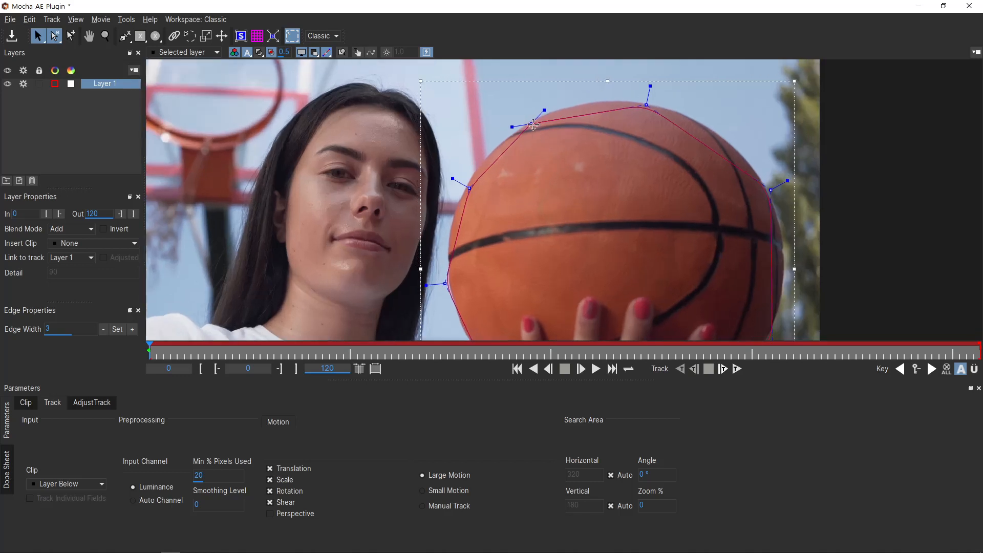
mouse_move(544, 110)
left_mouse_down()
mouse_move(499, 148)
mouse_move(533, 121)
left_mouse_up()
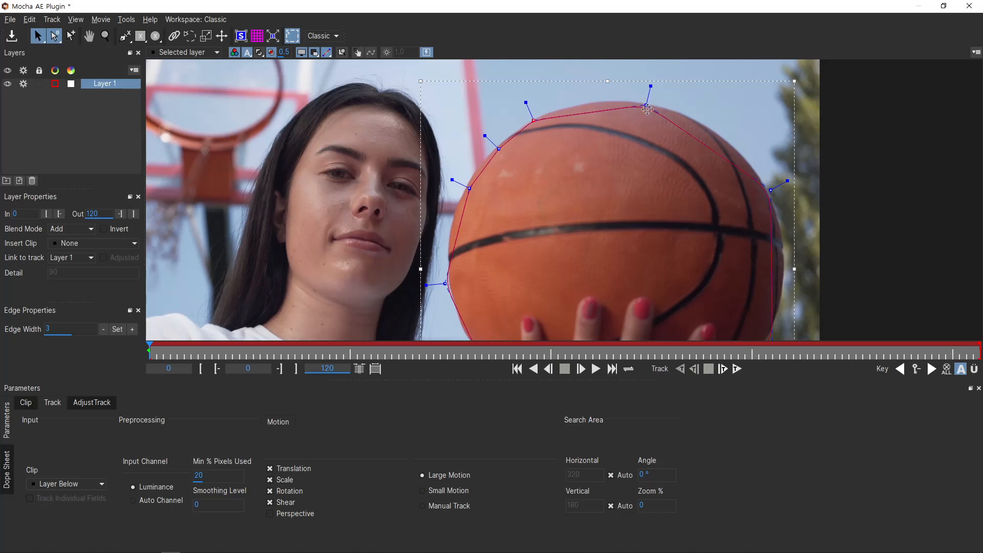
left_click_drag(650, 86, 654, 93)
left_click_drag(481, 133, 490, 141)
Select all control points of the basketball shape and shorten their spline handles together to round the curve.
scroll(597, 204, "down", 3)
scroll(621, 197, "down", 1)
scroll(575, 170, "down", 1)
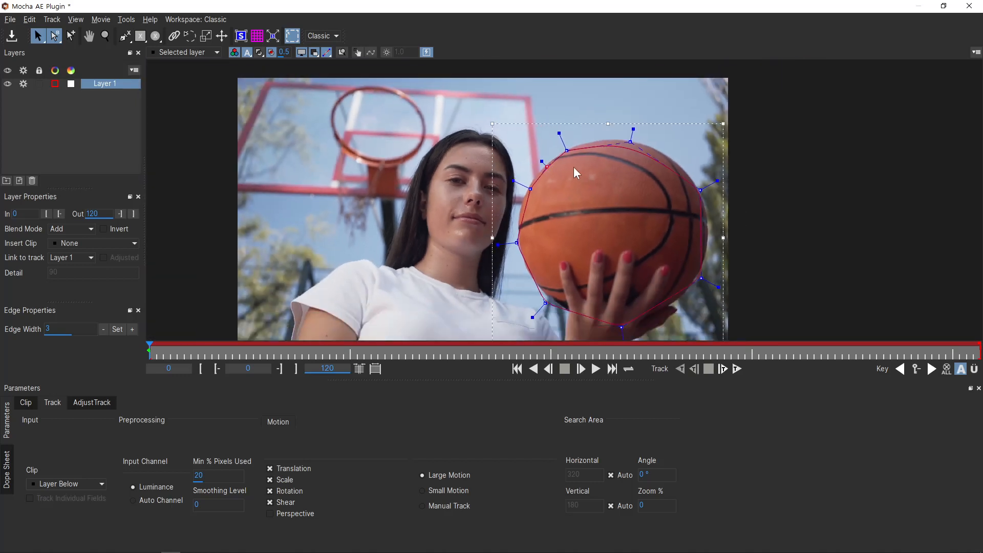
left_click_drag(525, 137, 761, 349)
left_click_drag(721, 186, 706, 191)
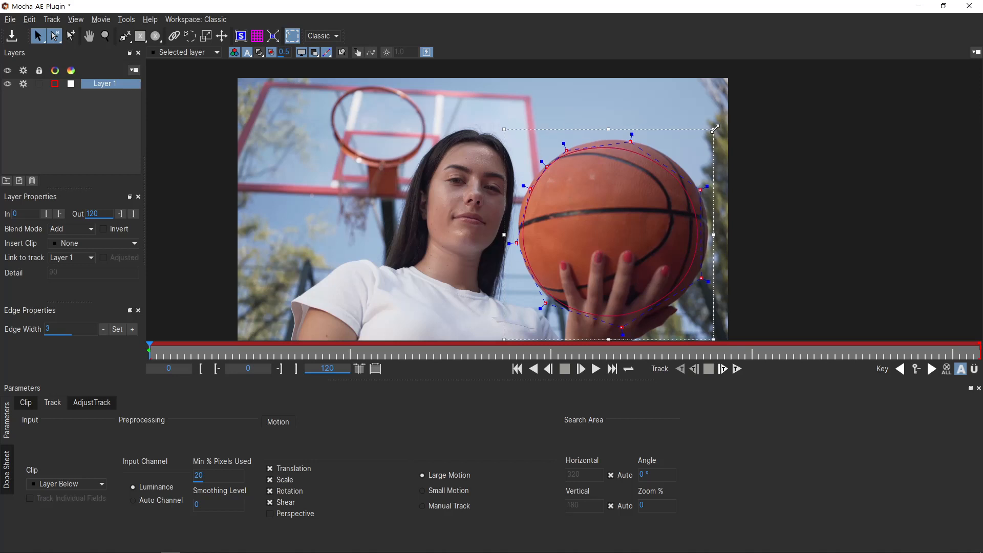
Enlarge the whole shape toward the upper right, the bottom and the left with its bounding box to enclose the basketball.
left_click_drag(714, 129, 727, 122)
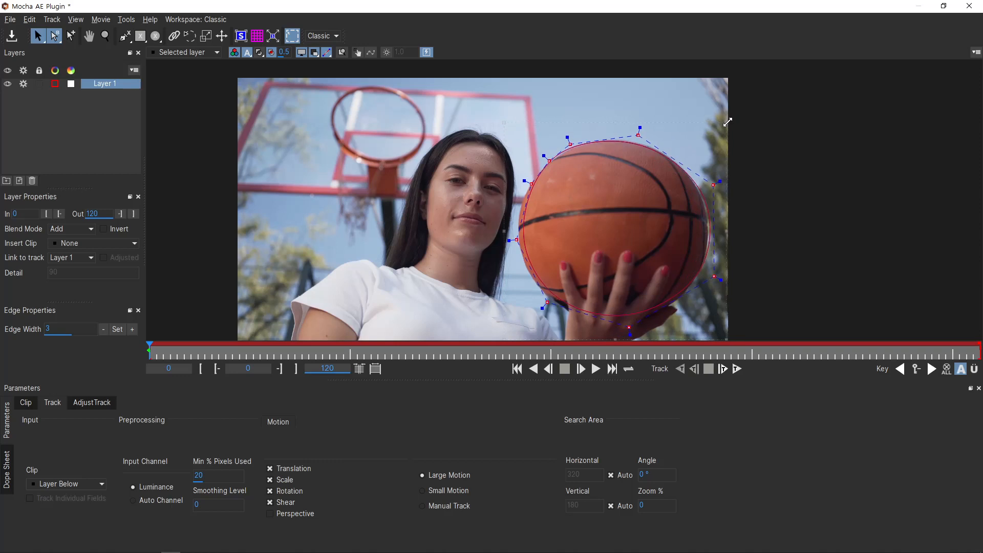
key("x")
left_click_drag(643, 256, 638, 208)
left_click_drag(610, 293, 608, 301)
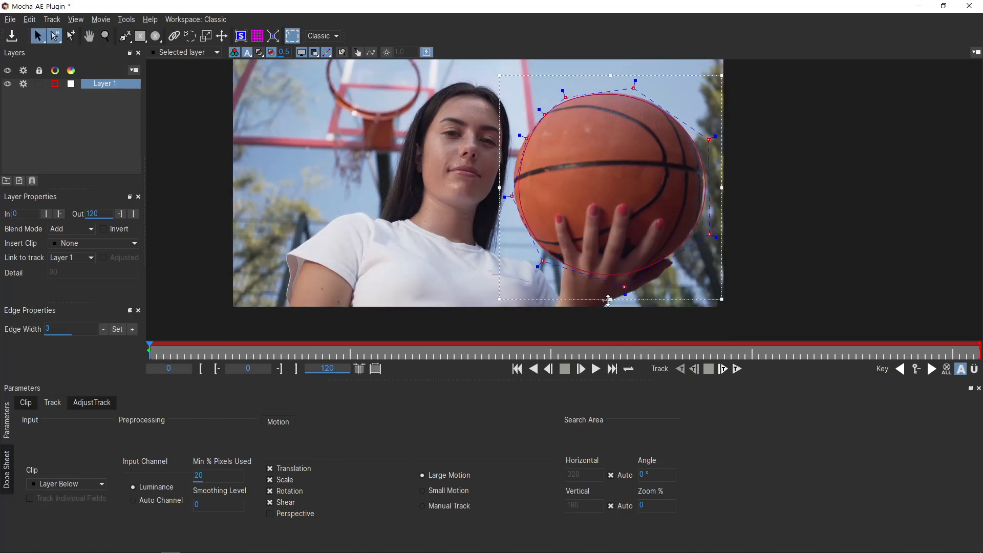
left_click_drag(500, 188, 496, 187)
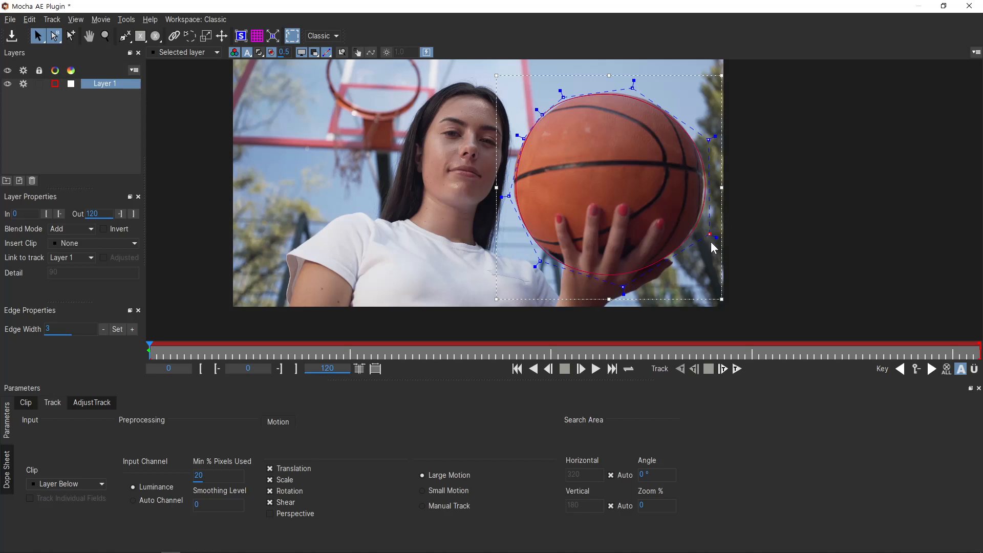
Fine-tune individual control points at the basketball's lower-right, top and left edges to hug the outline.
left_click_drag(709, 235, 705, 235)
scroll(705, 235, "up", 2)
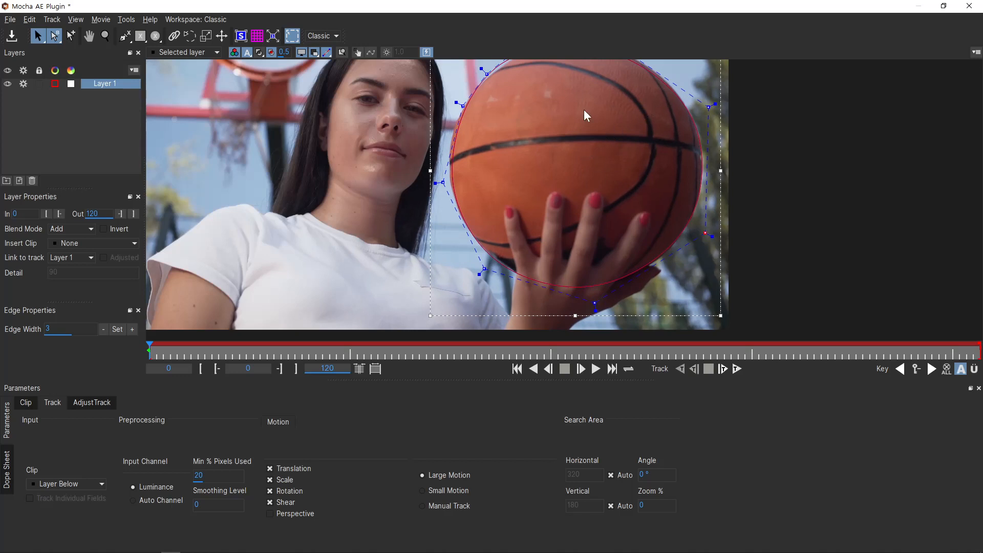
left_click_drag(585, 111, 568, 196)
left_click_drag(501, 138, 508, 135)
left_click_drag(589, 123, 592, 121)
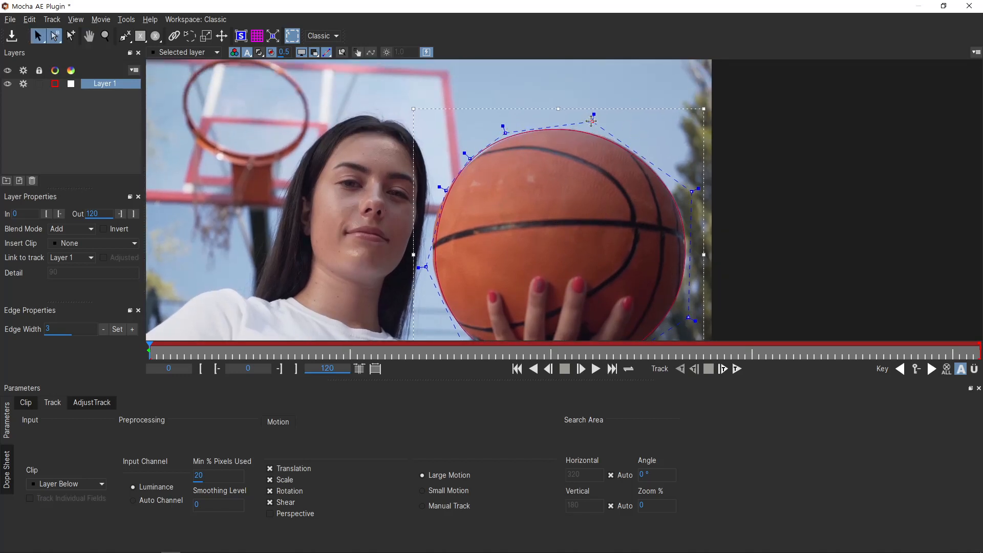
left_click_drag(469, 158, 472, 159)
left_click_drag(445, 191, 440, 192)
left_click_drag(426, 267, 426, 267)
Nudge the lower-right and bottom control points to align the curve with the underside of the basketball.
key("x")
left_click_drag(512, 269, 486, 200)
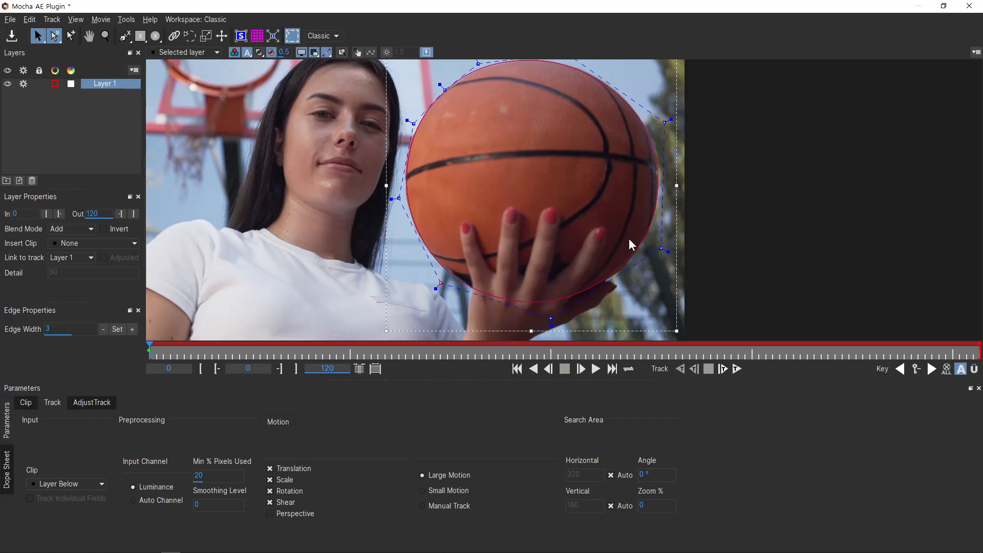
scroll(608, 221, "up", 4)
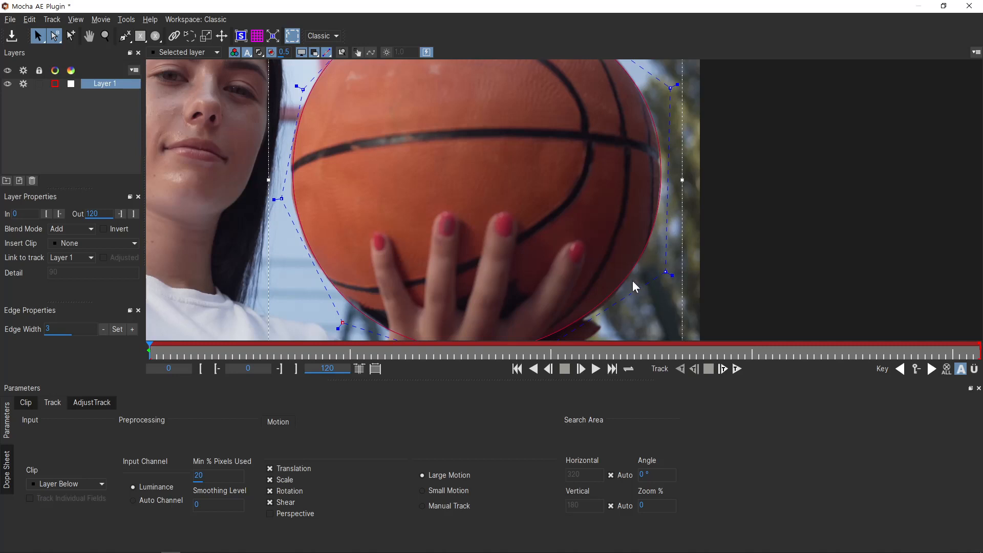
left_click_drag(612, 305, 628, 253)
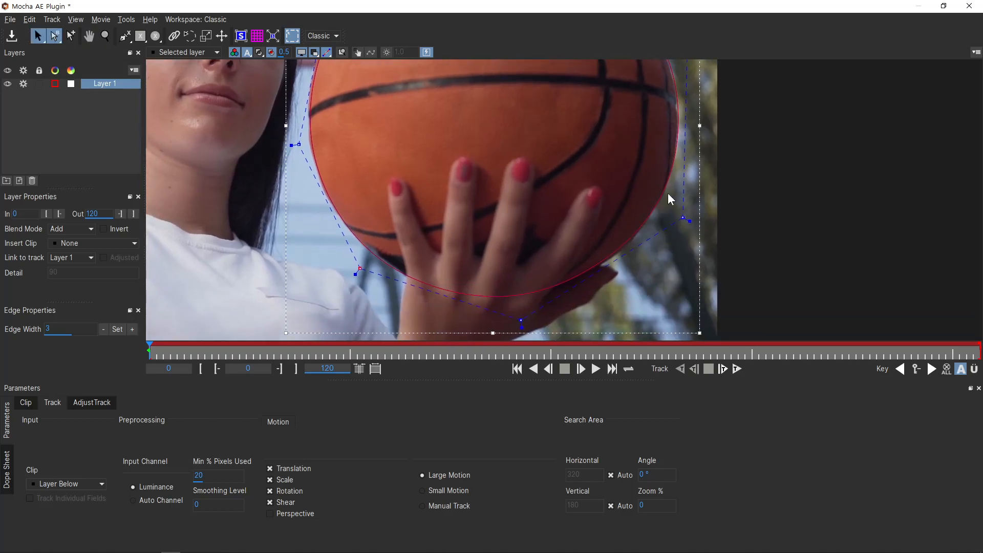
left_click_drag(685, 219, 684, 220)
left_click_drag(521, 321, 522, 320)
Add a control point on the basketball's lower-right edge and reposition it and the neighbouring points to match the outline.
left_click(71, 36)
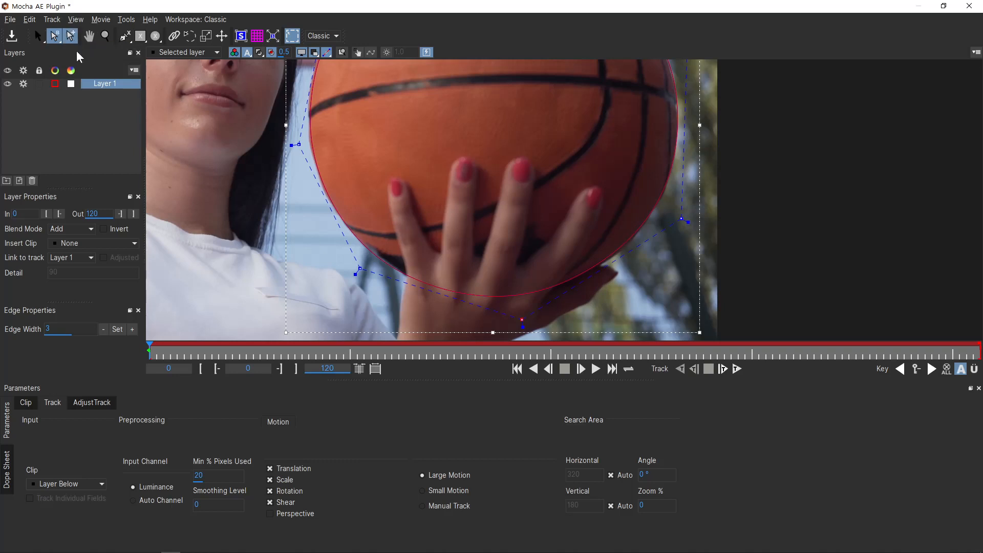
left_click(607, 258)
left_click_drag(677, 220, 671, 211)
left_click_drag(609, 264, 610, 265)
left_click_drag(523, 320, 523, 314)
left_click(361, 268)
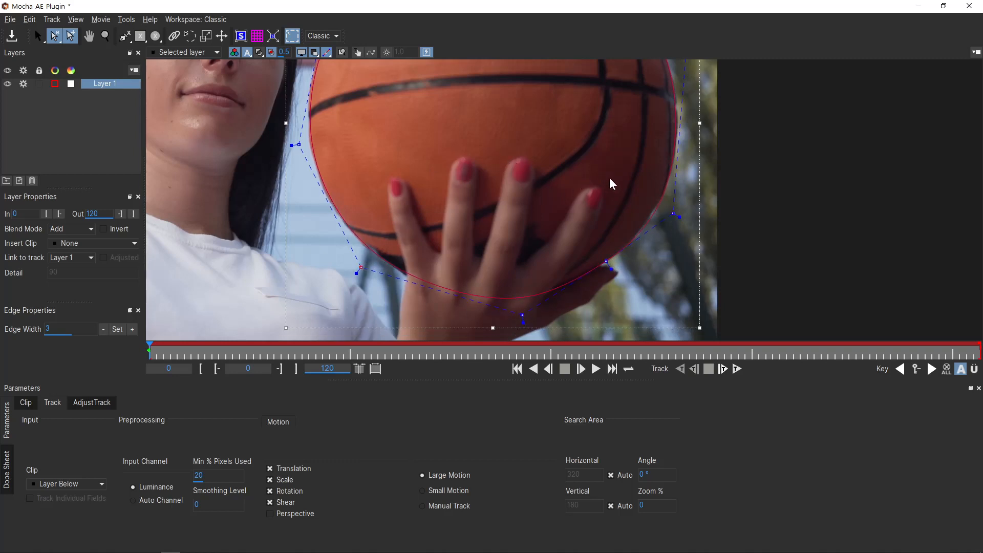
Track the basketball shape forward one frame at a time to frame 7, and continue with continuous forward tracking to frame 23.
scroll(612, 182, "down", 5)
key("x")
left_click_drag(569, 157, 576, 200)
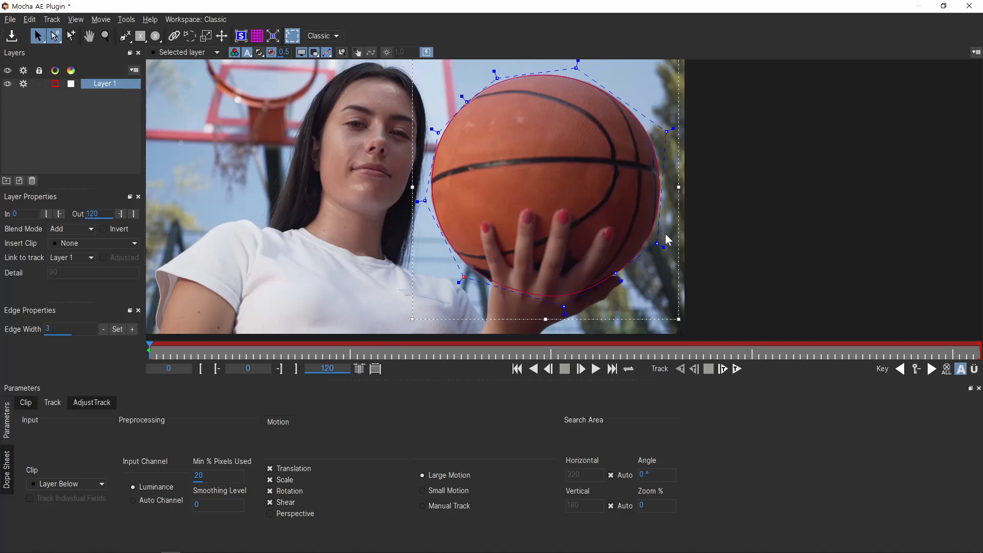
left_click(723, 369)
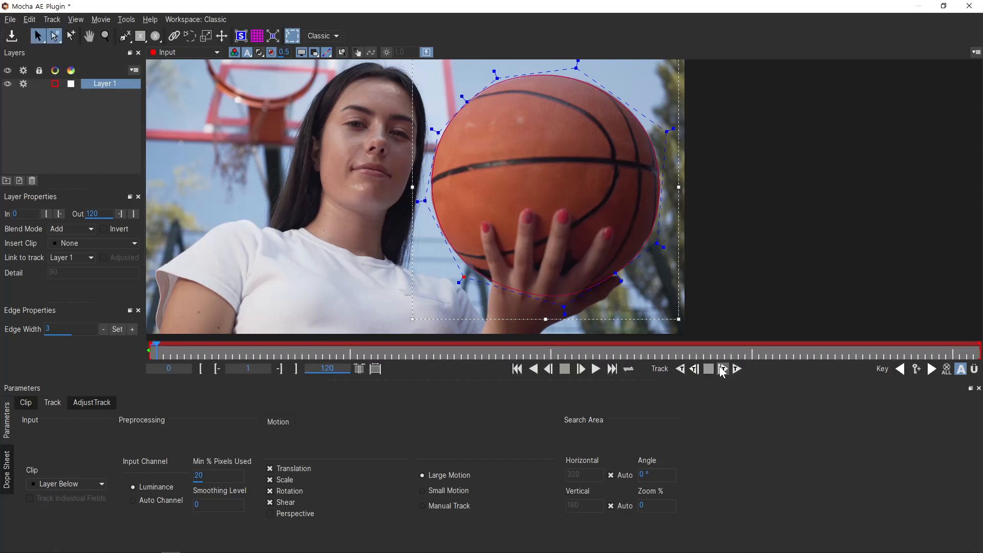
left_click(723, 369)
left_click(722, 370)
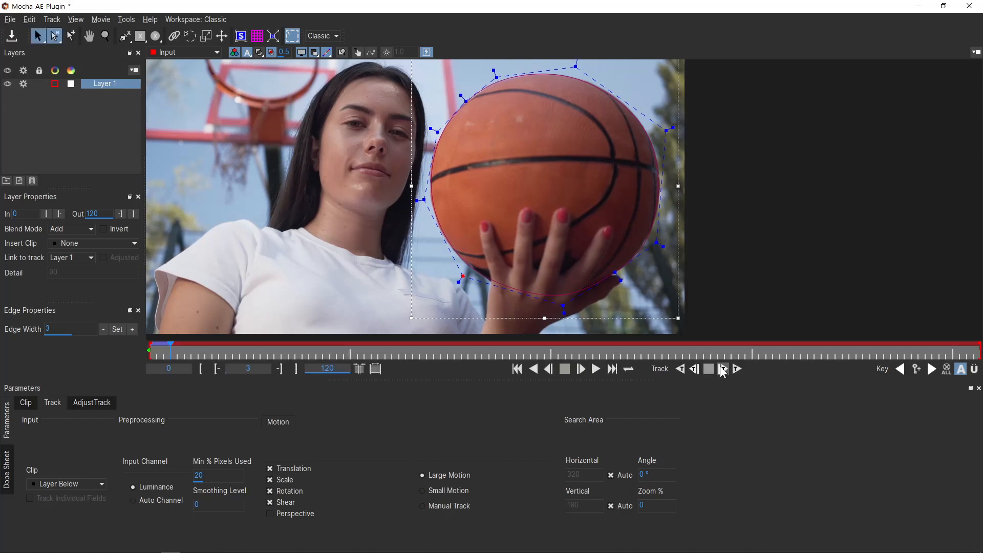
left_click(723, 370)
left_click(723, 370)
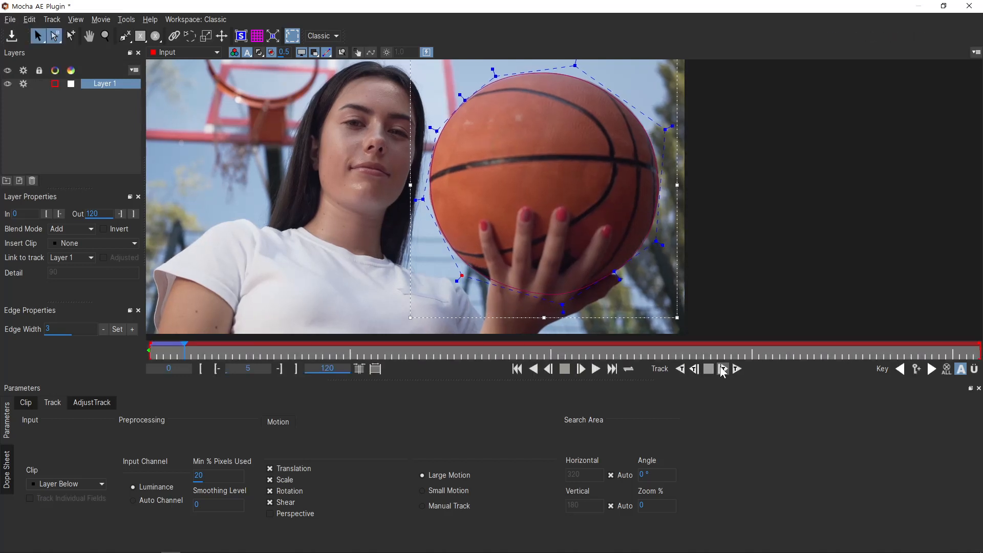
left_click(722, 369)
left_click(723, 370)
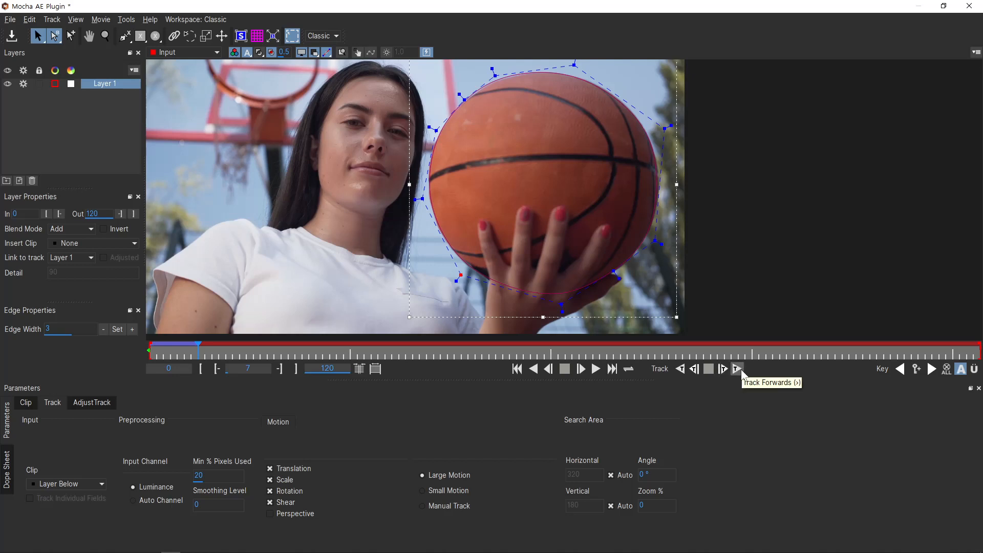
left_click(741, 370)
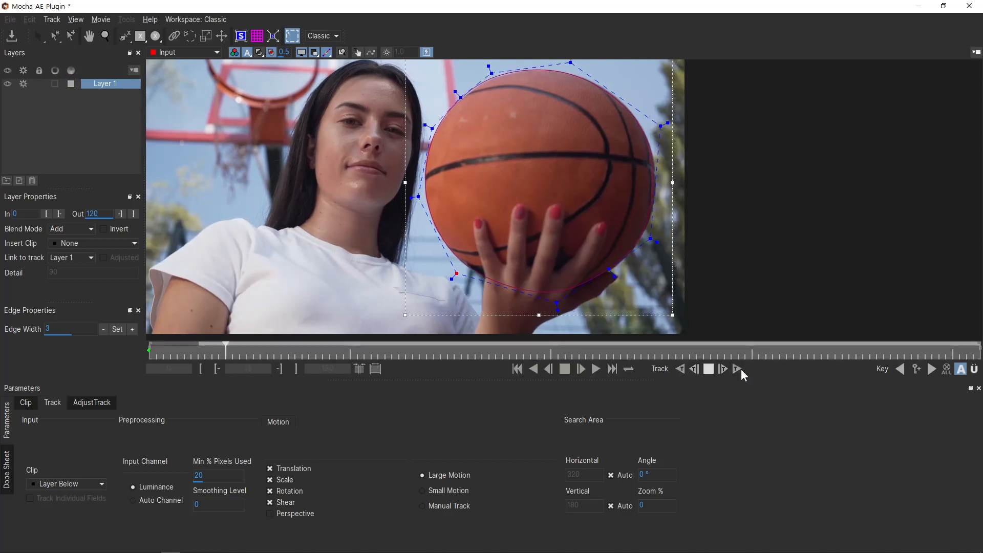
left_click(709, 369)
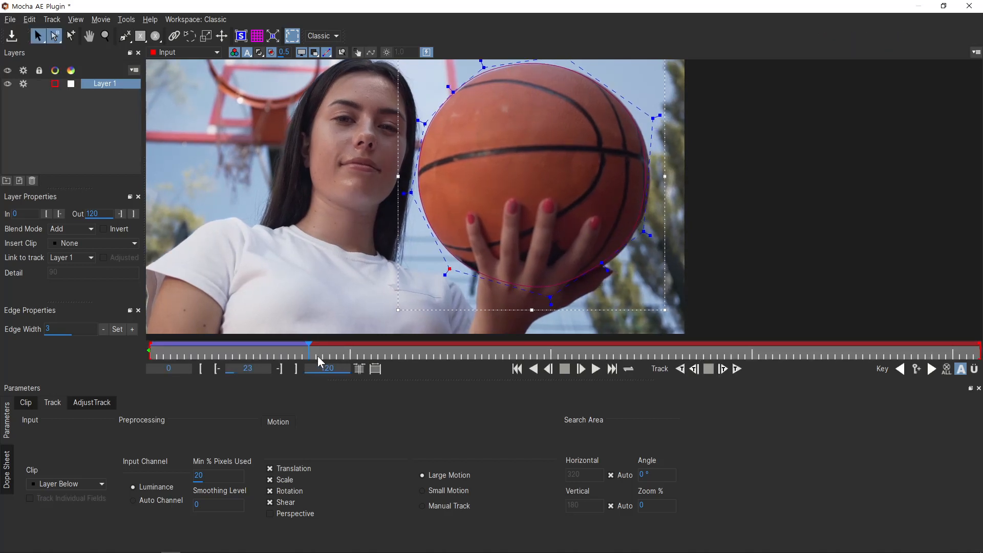
At frame 6, adjust the basketball outline's lower-right, bottom and top control points and re-track the shape forward.
left_click_drag(307, 351, 185, 362)
left_click_drag(654, 241, 656, 241)
left_click(611, 273)
left_click(562, 305)
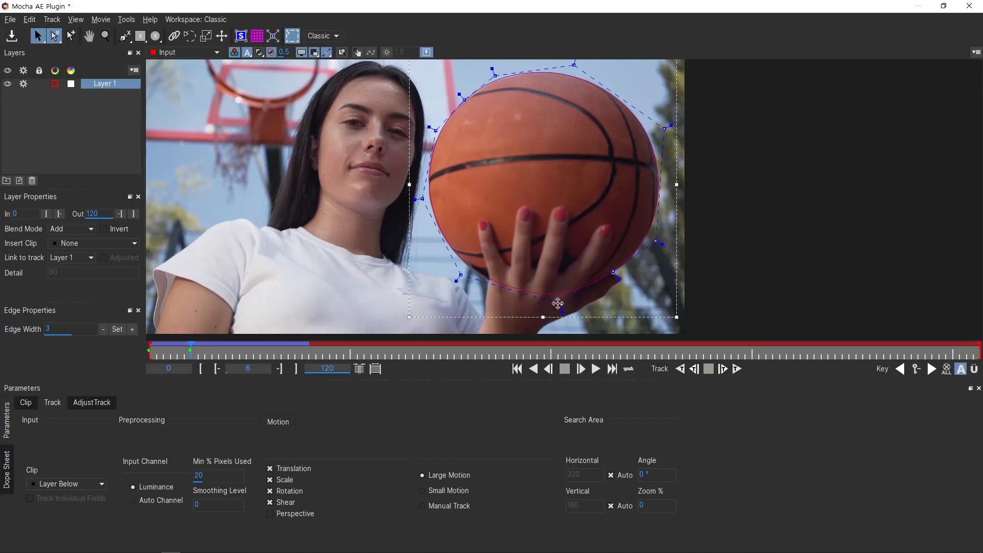
left_click_drag(492, 75, 496, 77)
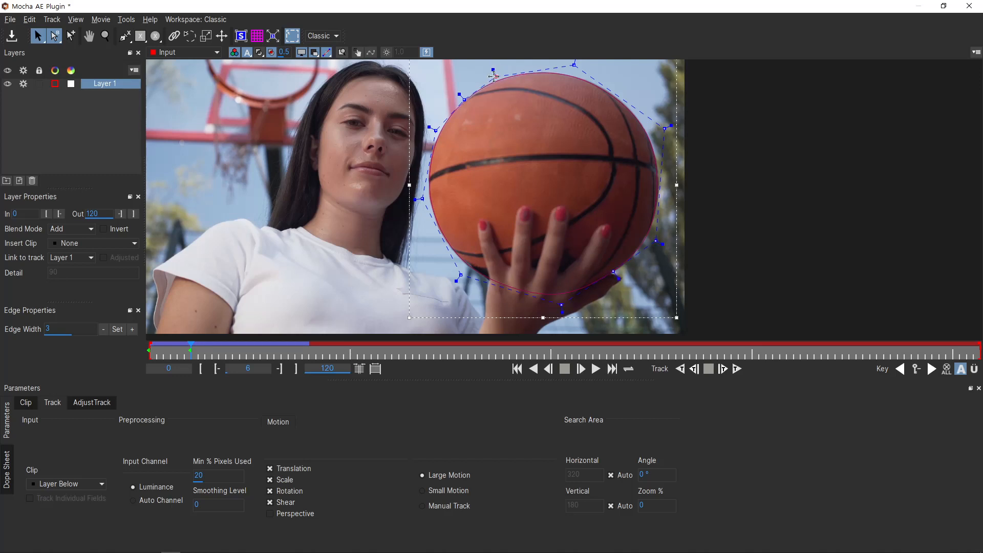
left_click(575, 66)
left_click(737, 368)
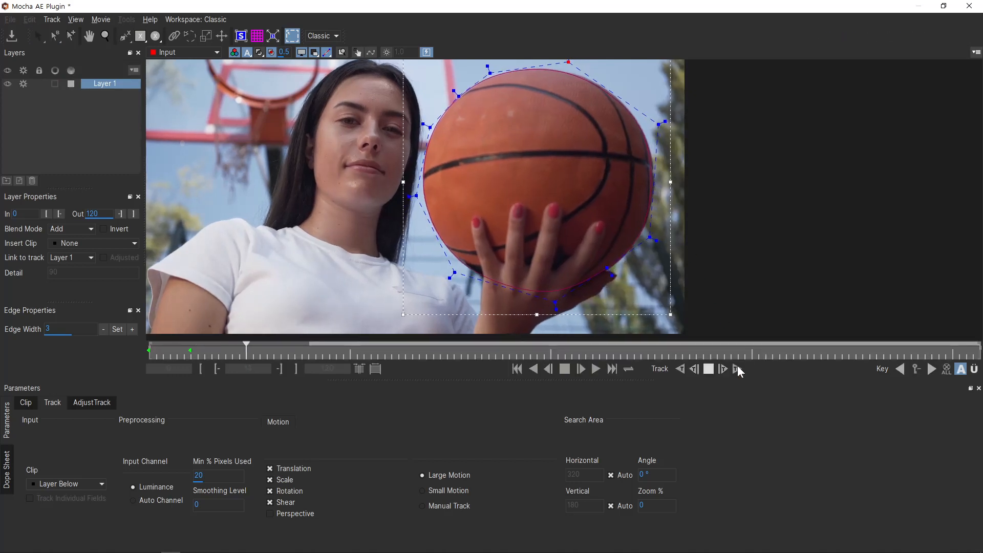
left_click(708, 369)
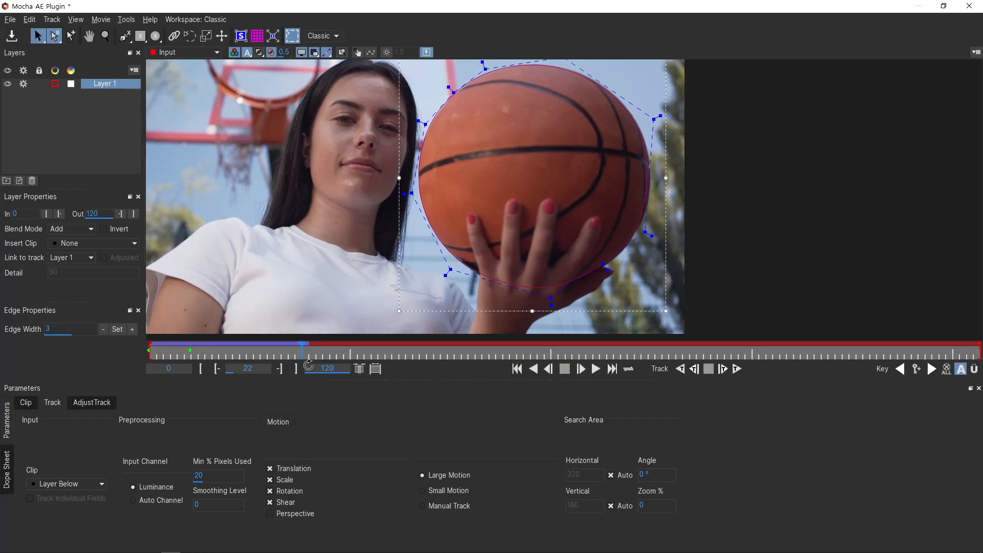
At frame 8, pull the outline's upper-right control point onto the basketball's edge and track forward again.
left_click(260, 353)
left_click_drag(260, 355, 205, 361)
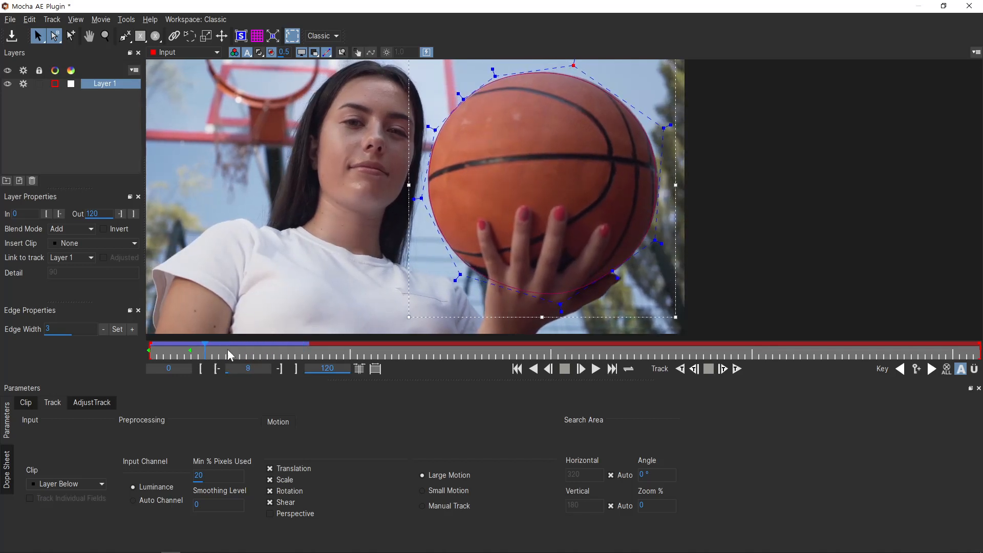
left_click_drag(663, 129, 665, 134)
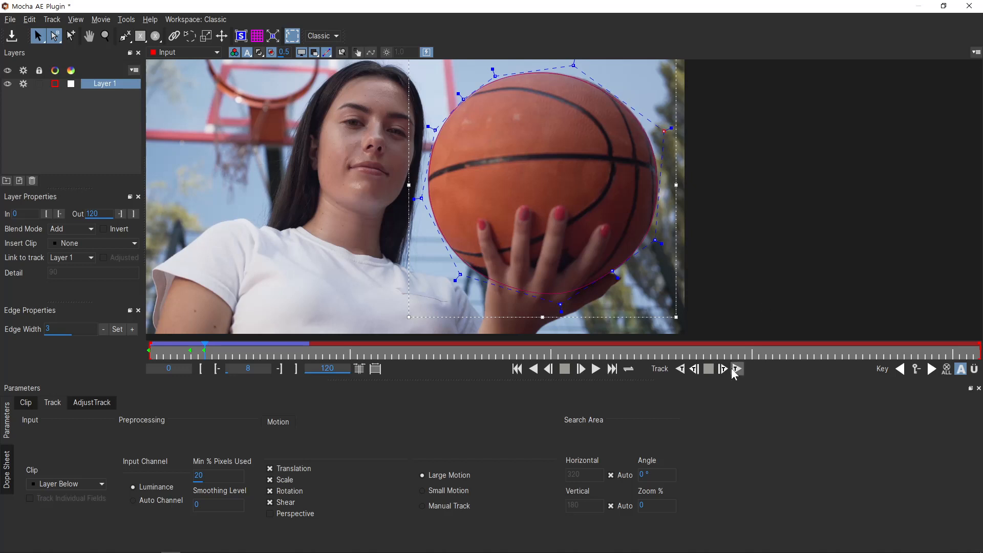
left_click(736, 368)
left_click(709, 369)
At frame 21, refit the control points along the basketball's right side and continue tracking forward.
left_click(292, 350)
left_click_drag(646, 233, 646, 232)
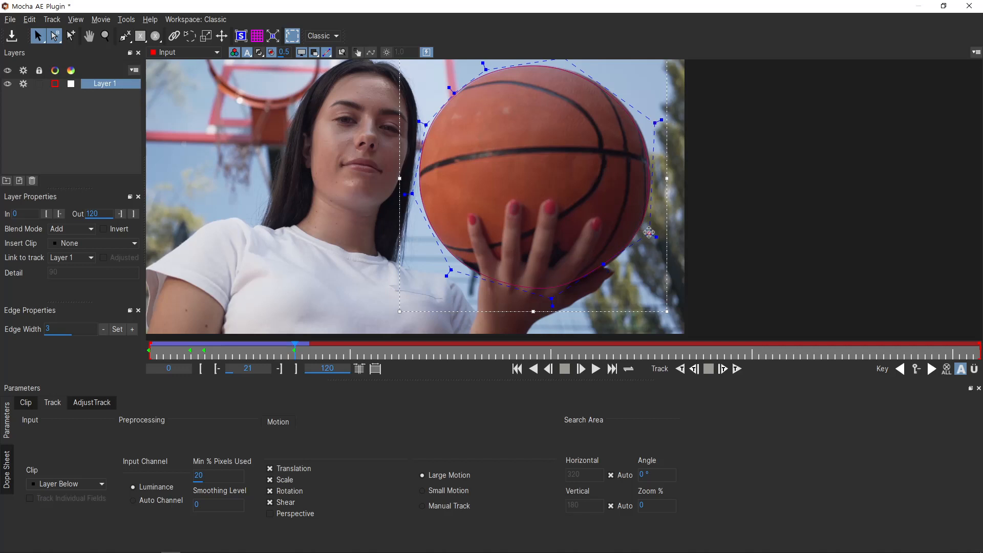
left_click(605, 266)
left_click_drag(654, 121, 658, 121)
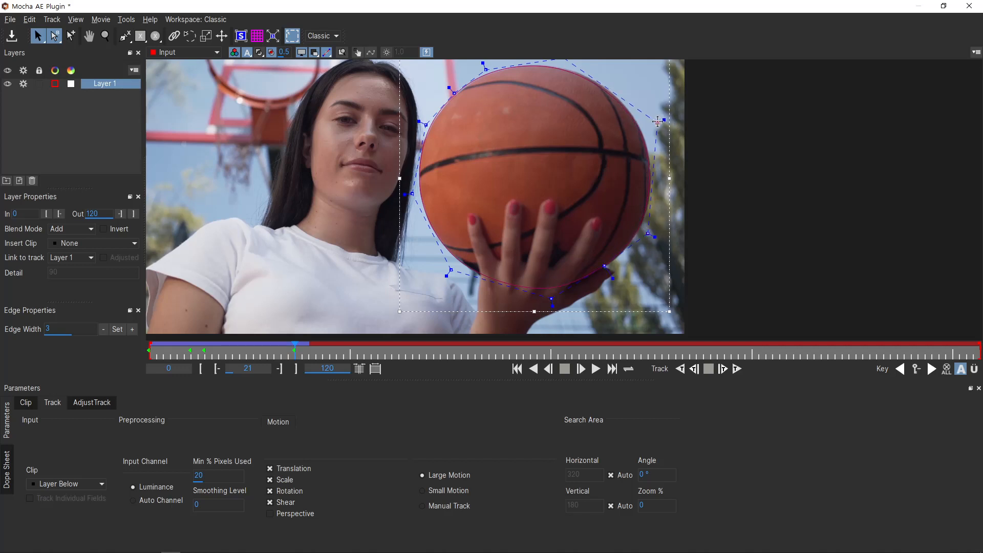
left_click(737, 368)
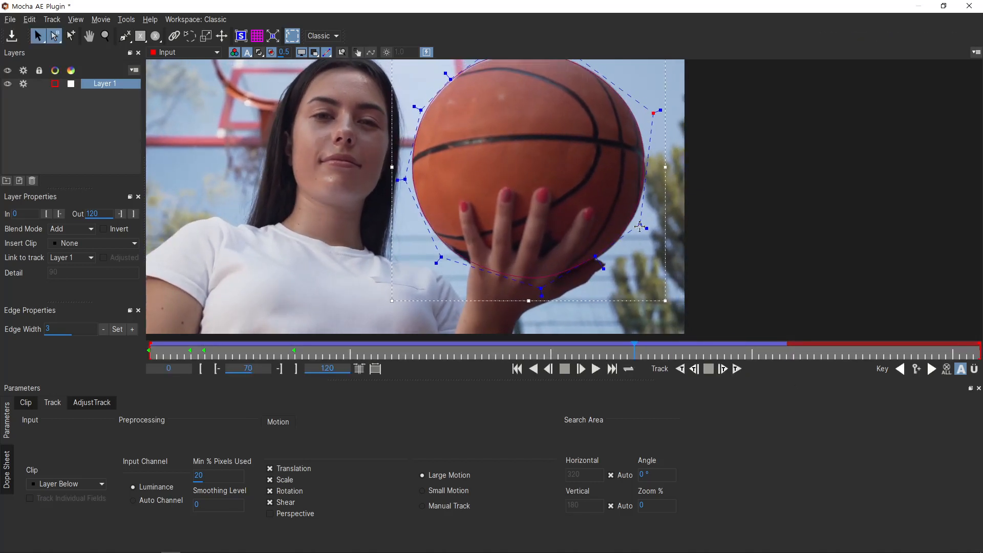
Correct the upper-right, lower-right and upper-left points of the basketball outline from frame 70 and track on to frame 101.
left_click(653, 115)
left_click(595, 258)
left_click(451, 80)
left_click(736, 368)
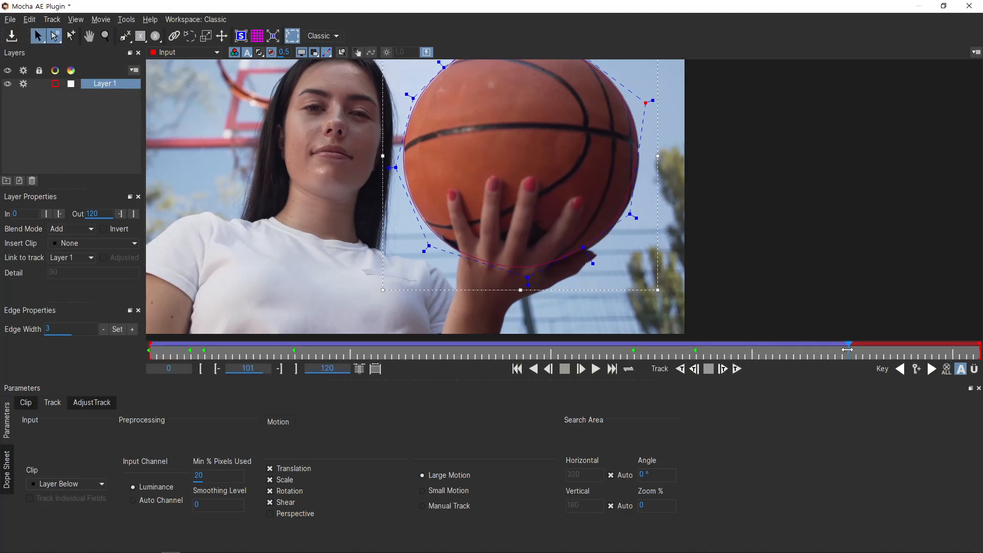
Correct the basketball outline's lower-right, upper-right and lower-left points on frames up to 109, and track forward to frame 120.
left_click_drag(849, 345, 814, 344)
left_click_drag(633, 218, 635, 221)
left_click_drag(649, 108, 651, 106)
left_click_drag(431, 249, 434, 247)
left_click(737, 369)
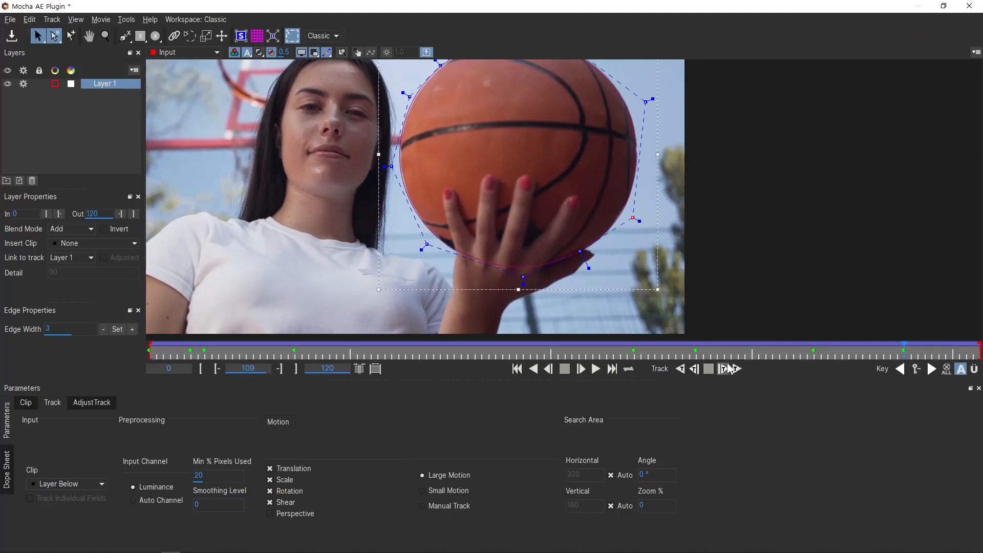
left_click(735, 369)
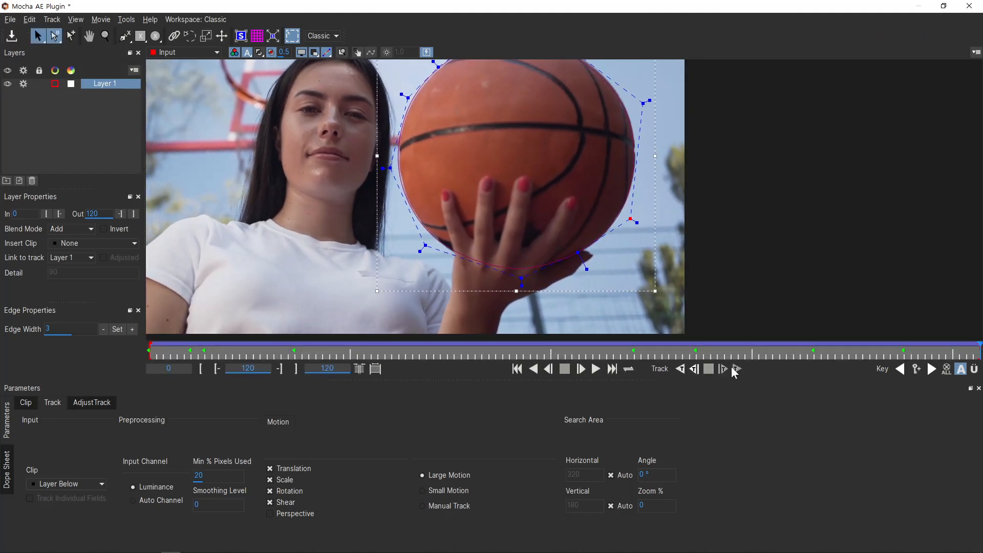
Scrub back through the tracked shape to frame 36, rename Layer 1 as "ball" and deselect it.
left_click_drag(978, 350, 394, 352)
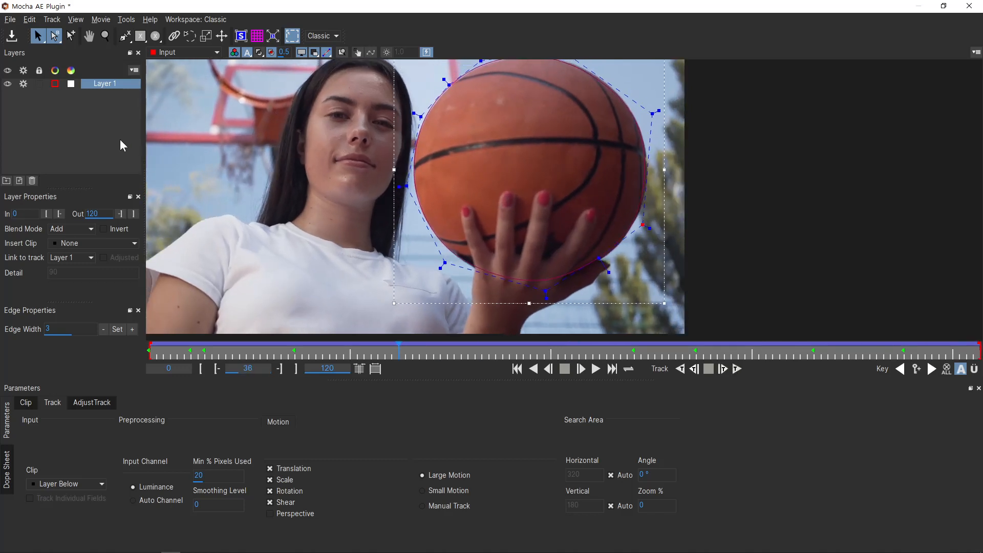
double_click(100, 84)
type("ball")
key("Return")
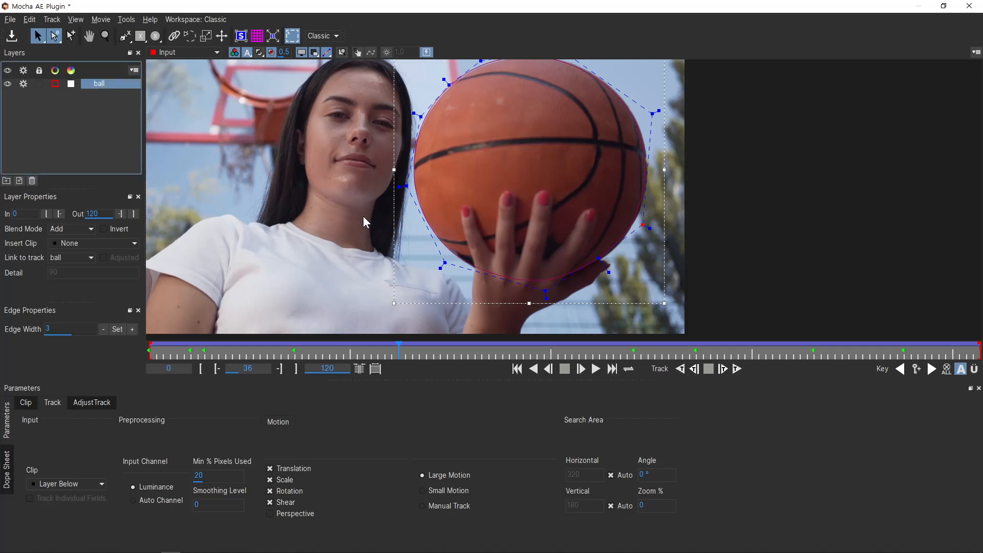
left_click(752, 217)
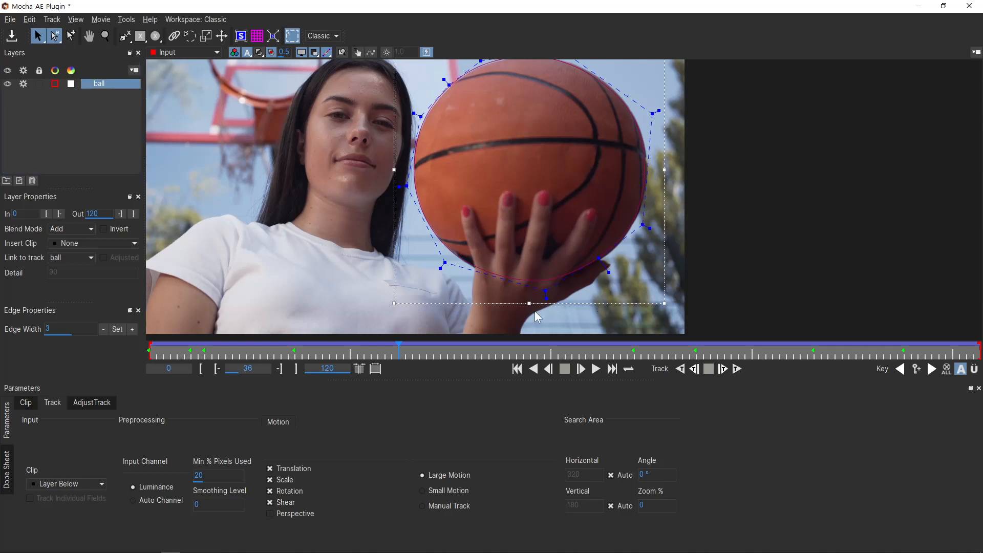
left_click(372, 297)
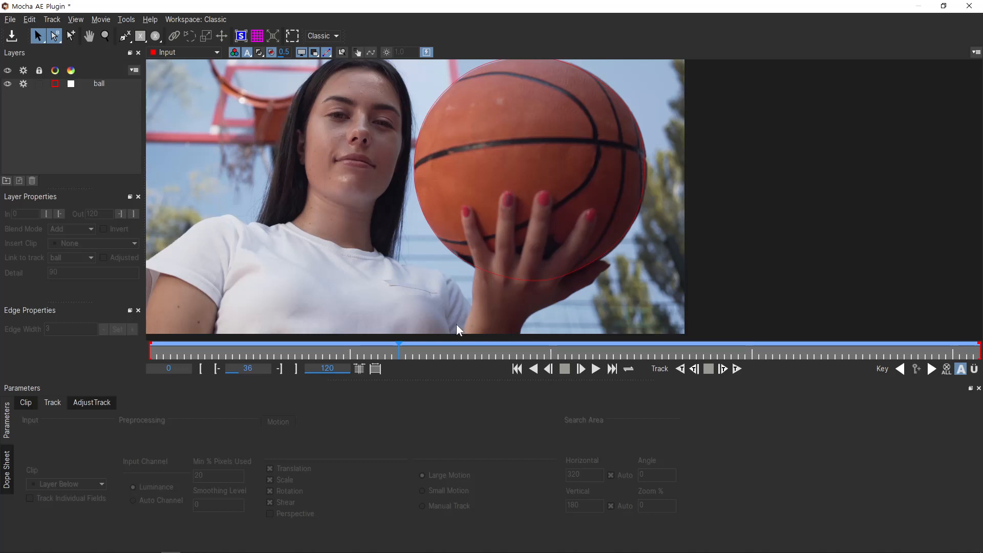
At frame 58, start a new X-spline at the base of the leftmost finger and run it down the wrist's left edge.
left_click_drag(400, 354, 550, 355)
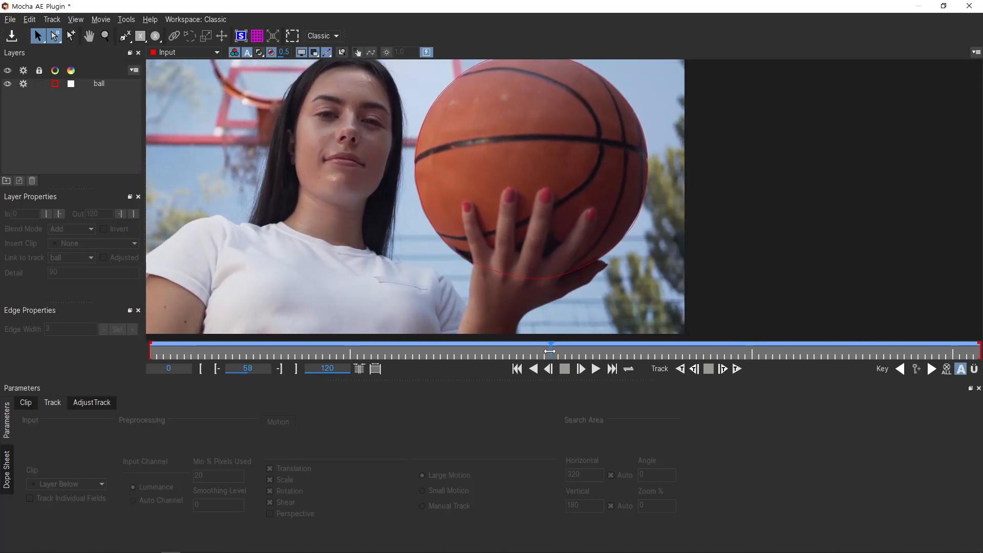
left_click(124, 36)
left_click_drag(468, 242, 483, 261)
scroll(483, 261, "up", 3)
scroll(483, 261, "up", 1)
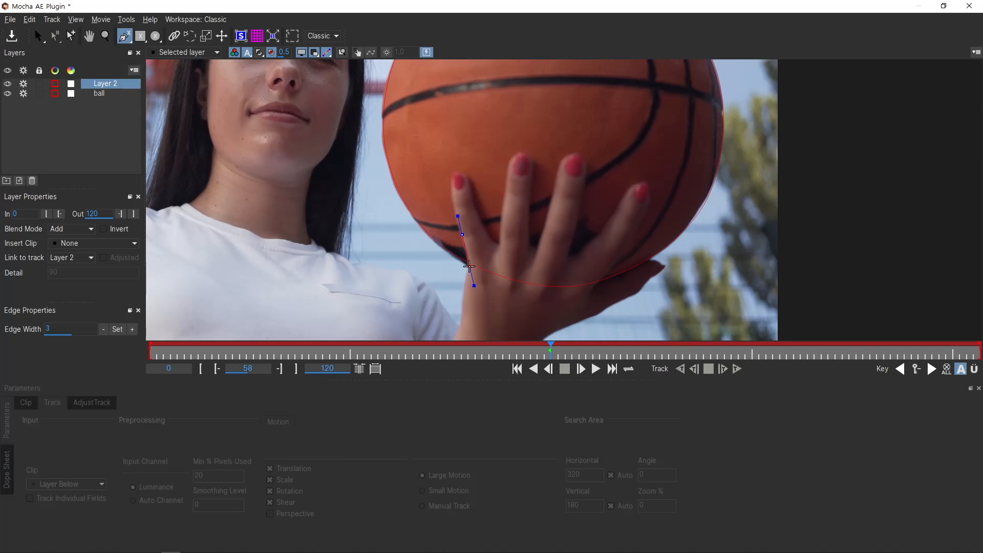
left_click(468, 265)
left_click(463, 295)
left_click(461, 324)
left_click_drag(452, 335, 476, 250)
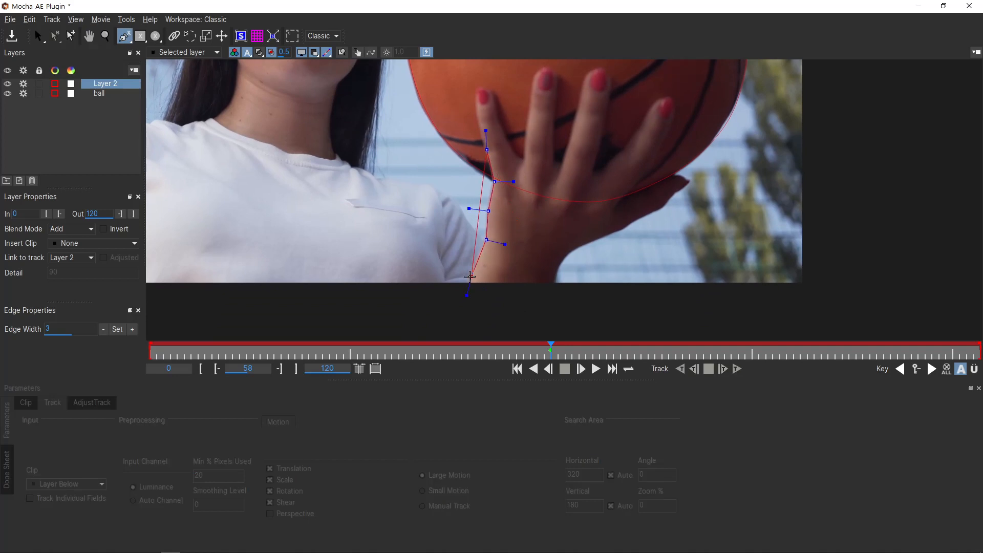
Carry the X-spline below the frame, up the wrist's right edge and around the thumb, and close it over the fingers.
left_click(474, 267)
left_click(457, 321)
left_click(553, 328)
left_click(554, 283)
left_click(567, 254)
left_click(607, 238)
left_click(639, 220)
left_click(666, 207)
left_click(691, 180)
left_click(659, 171)
left_click(577, 106)
right_click(577, 106)
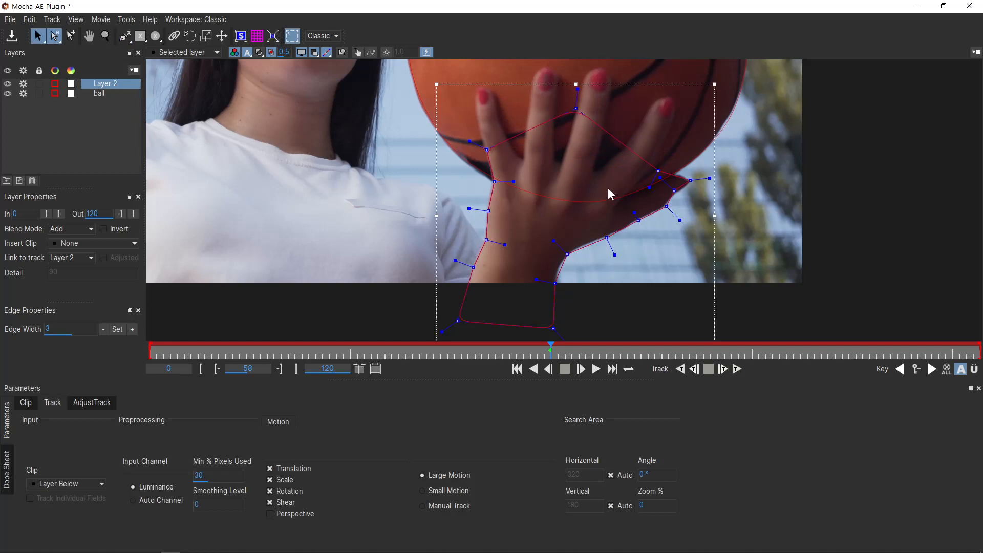
Select all control points of the hand shape and adjust their curve tension together to smooth the outline.
left_click(457, 322)
left_click_drag(387, 331, 723, 100)
left_click_drag(579, 88, 583, 93)
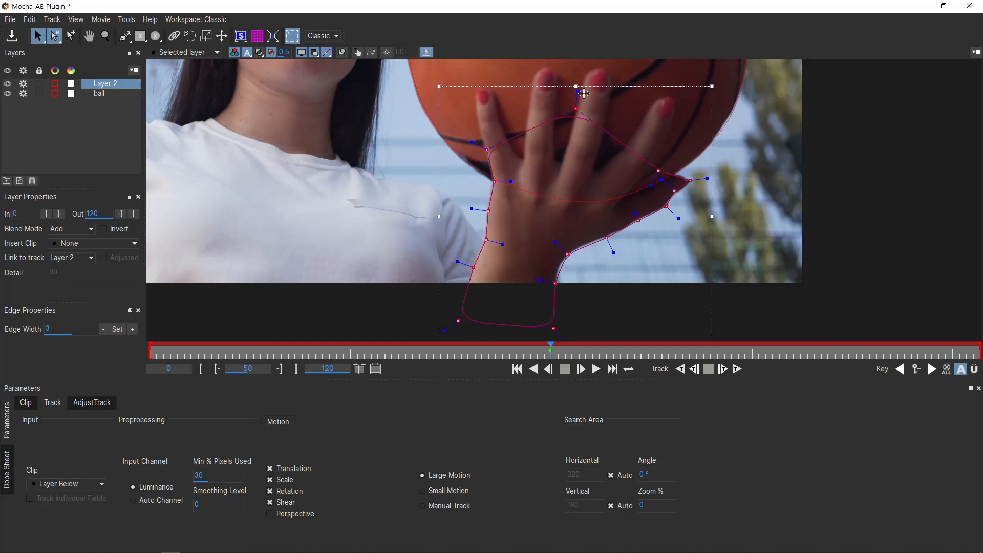
Fine-tune individual control points along the wrist, the hand's underside and the thumb tip to match the hand's outline.
left_click(598, 272)
left_click_drag(567, 253, 639, 219)
left_click_drag(554, 281, 552, 283)
left_click_drag(494, 182, 493, 182)
left_click_drag(690, 180, 695, 180)
left_click_drag(674, 191, 664, 205)
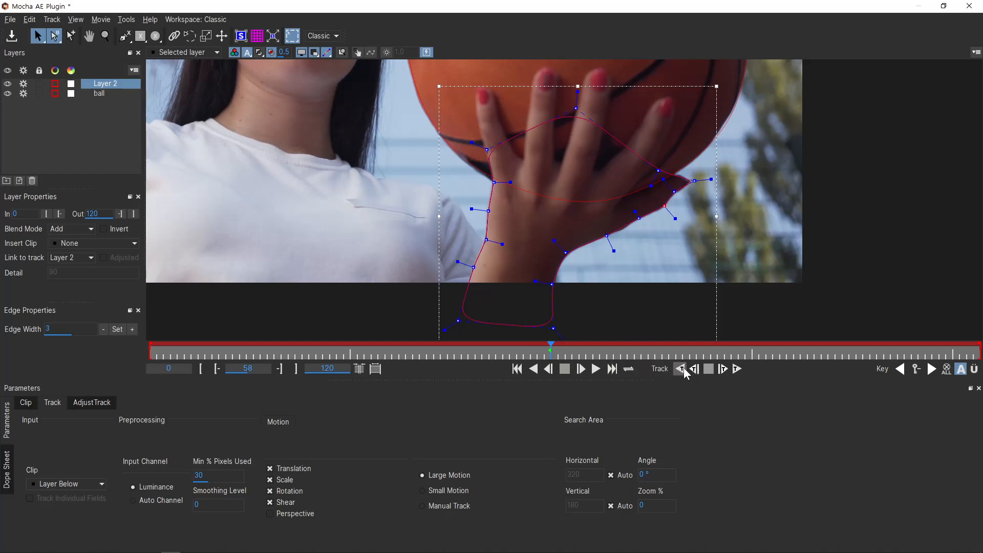
Track the hand shape backward from frame 58 to frame 0, and track it forward from frame 58.
left_click(683, 368)
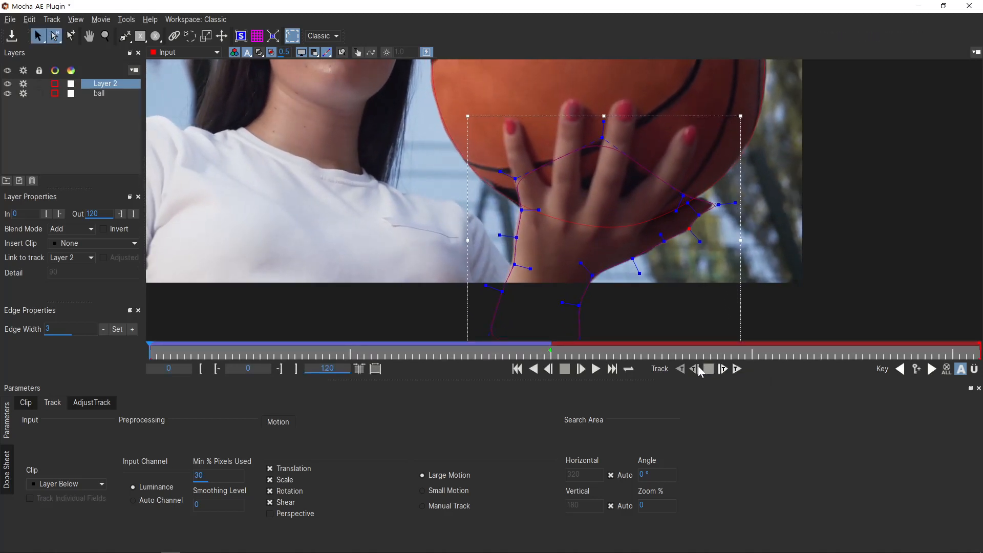
left_click(549, 351)
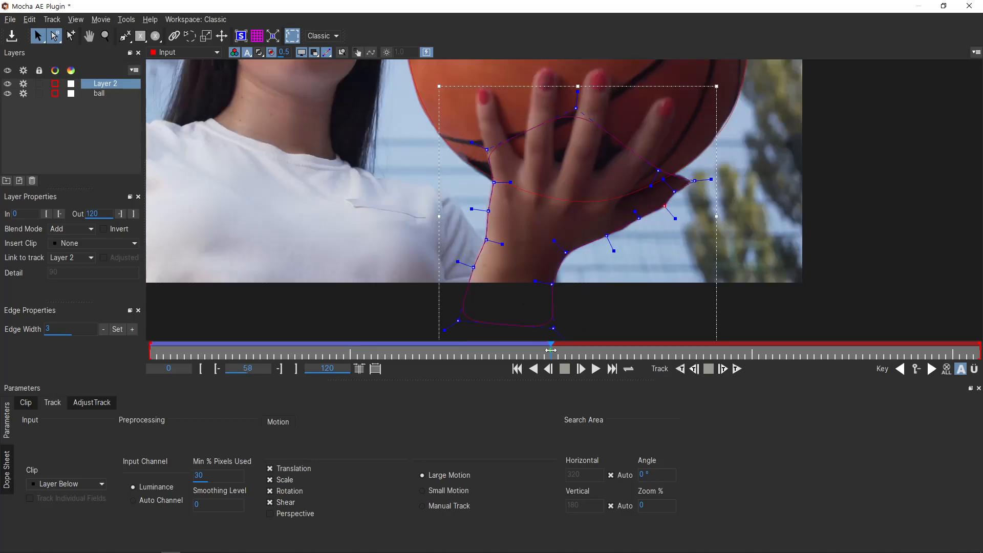
left_click(737, 368)
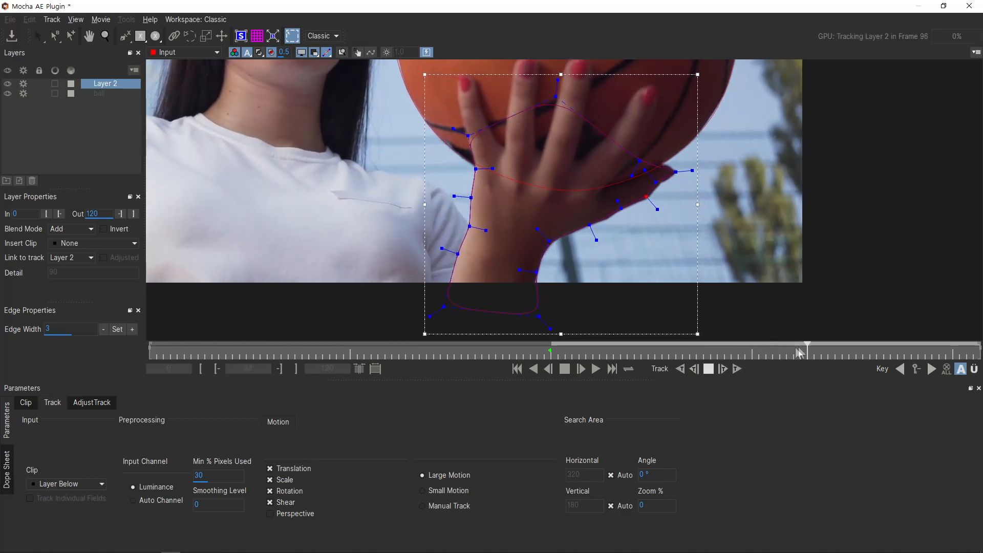
left_click(713, 369)
At frame 80, nudge the hand shape's thumb control points onto the thumb's edge and re-track forward.
left_click_drag(826, 354, 704, 356)
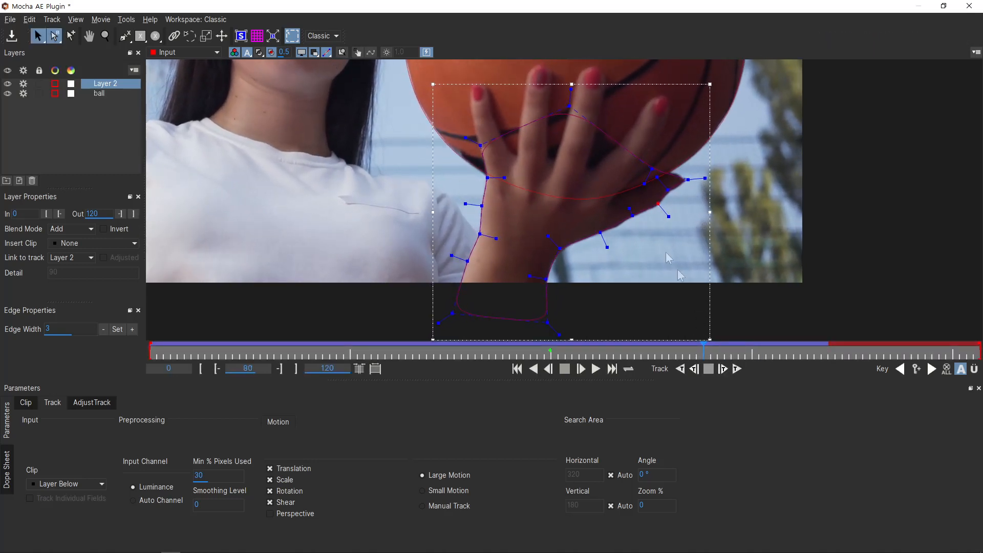
left_click_drag(669, 192, 670, 192)
left_click(737, 369)
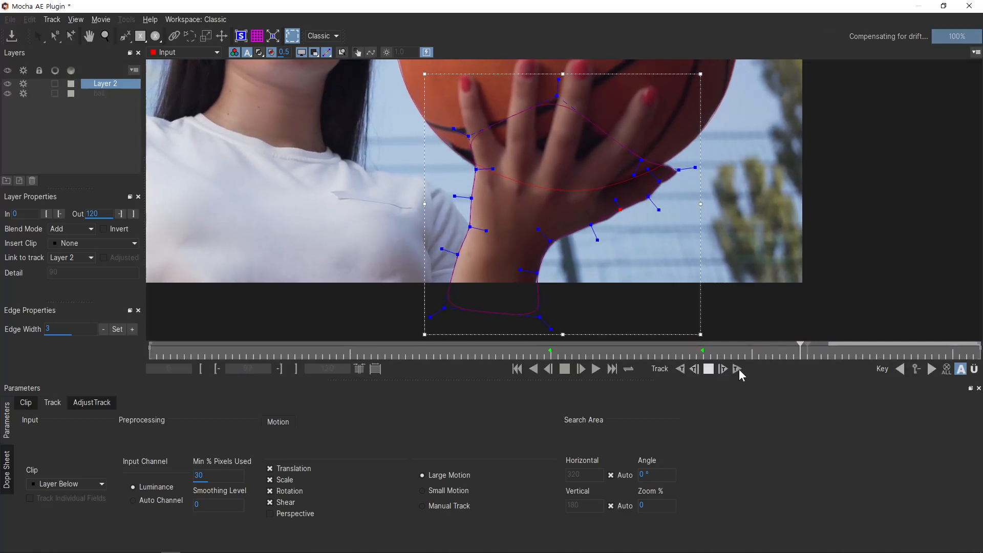
left_click(708, 368)
At frame 89, move the two control points near the thumb tip onto its edge and track forward to frame 120.
left_click_drag(834, 355, 766, 355)
left_click_drag(662, 185, 665, 186)
left_click_drag(683, 174, 685, 175)
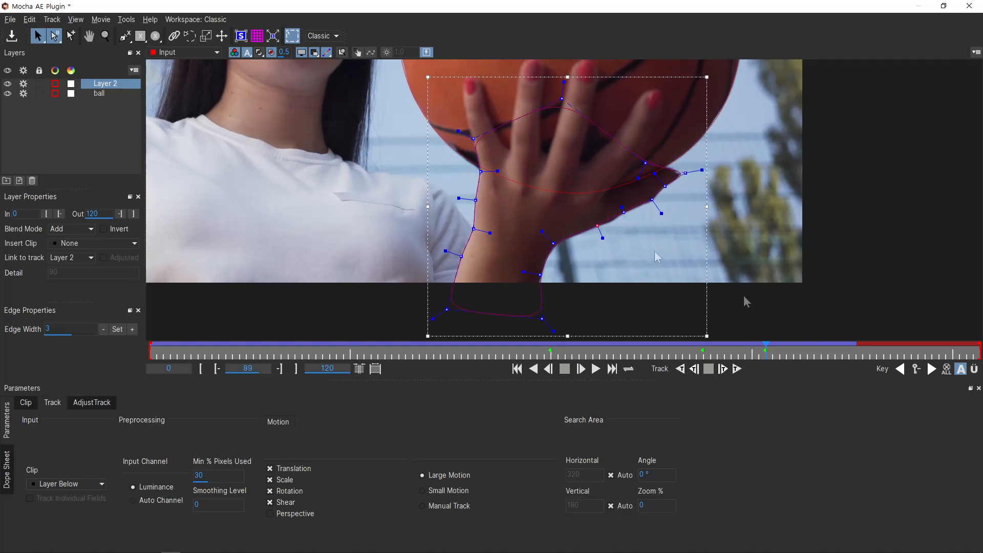
left_click(737, 368)
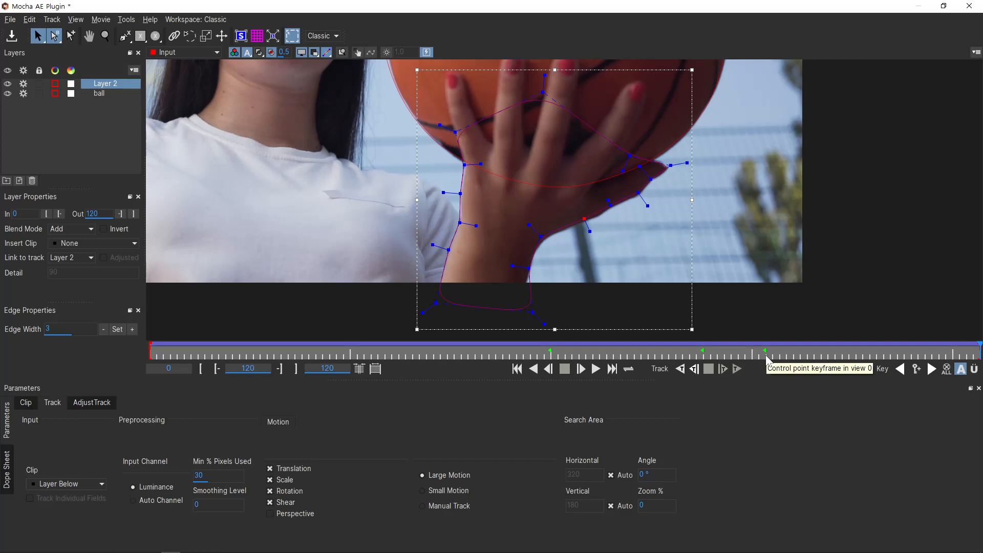
Rename Layer 2 as "hand".
double_click(106, 84)
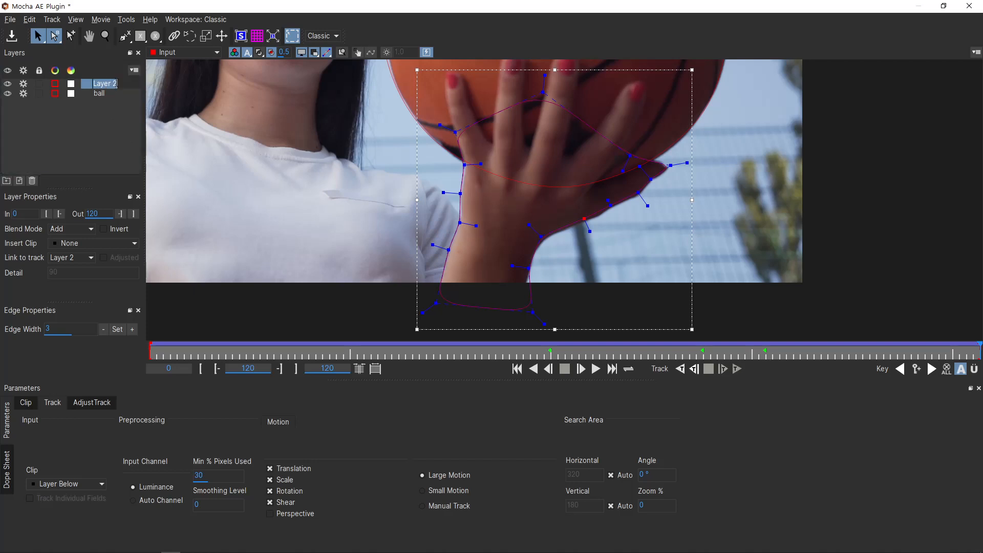
type("hand")
key("Return")
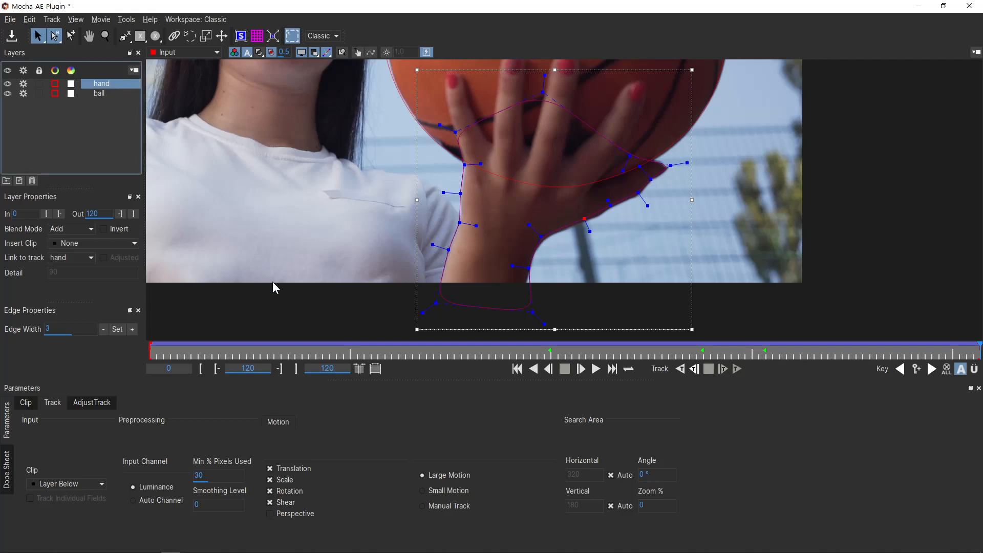
At frame 118, outline the shirt's left shoulder, sleeve and upper arm with a new X-spline layer and track it backward to frame 0.
left_click(874, 253)
key("x")
left_click_drag(346, 184, 589, 258)
key("Left")
key("Left")
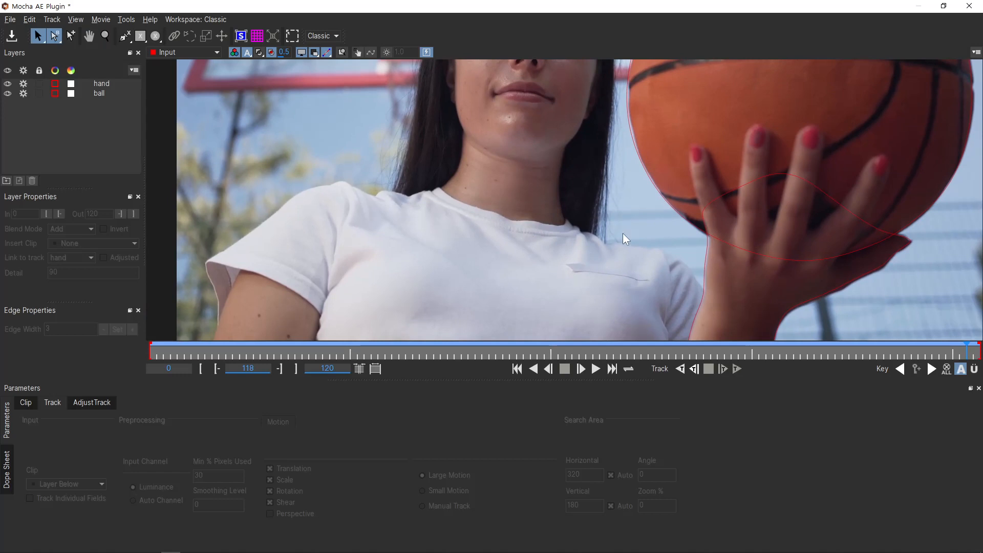
key("x")
left_click_drag(563, 143, 560, 238)
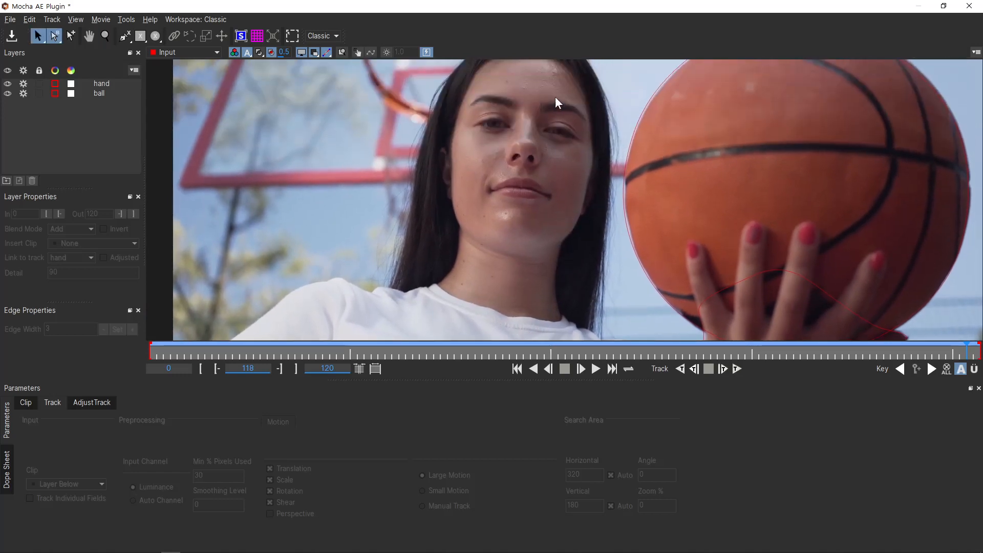
key("x")
left_click_drag(546, 294, 566, 161)
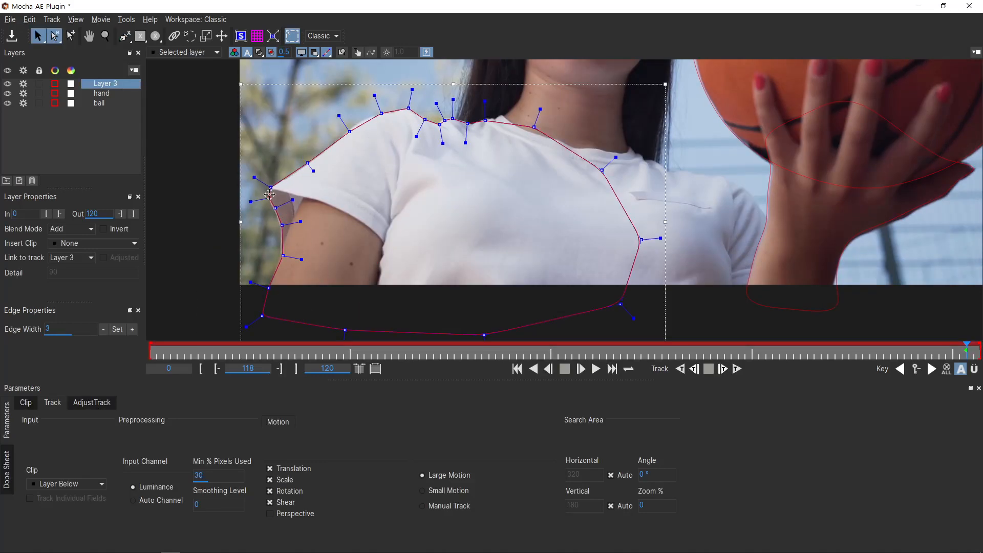
scroll(301, 299, "up", 3)
left_click(680, 369)
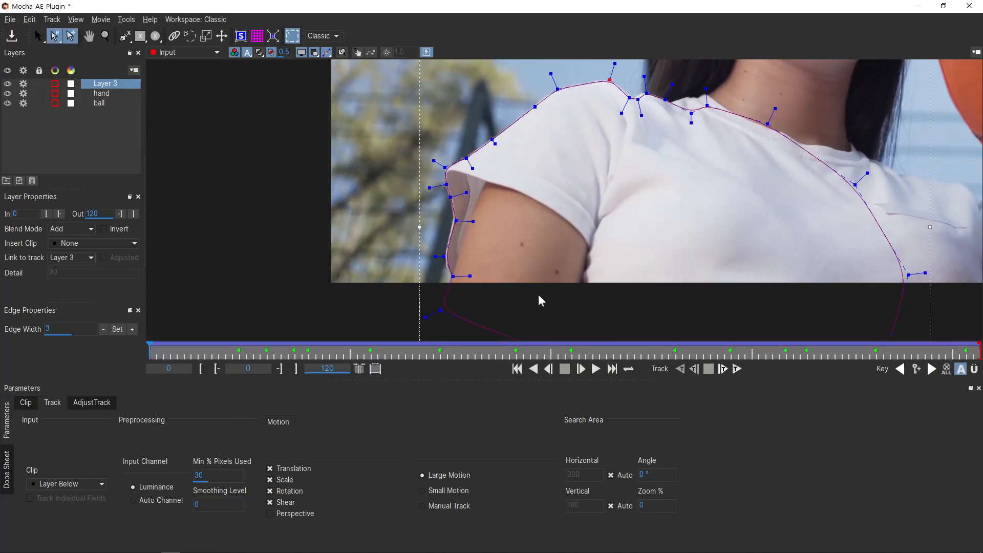
Rename Layer 3 as "right" and deselect it.
double_click(100, 82)
type("right")
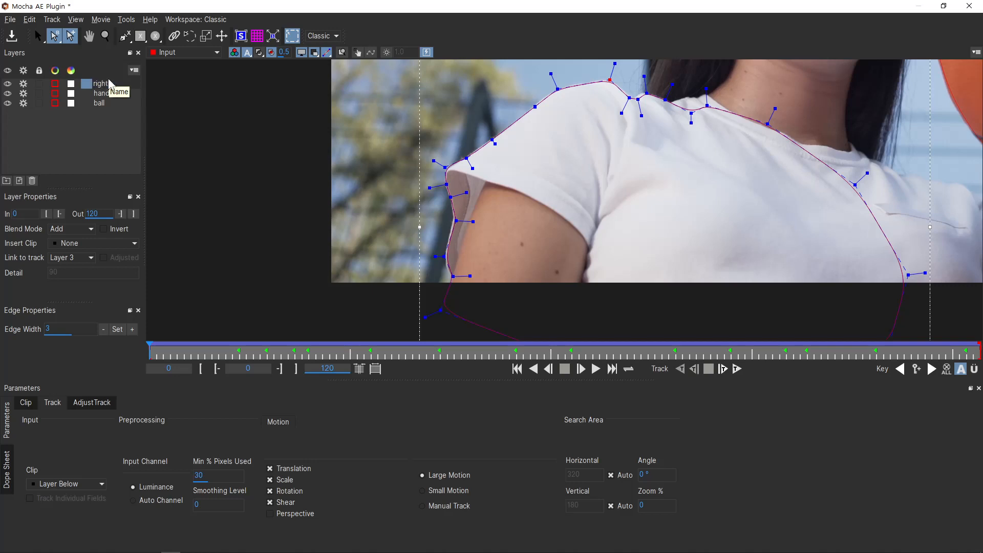
left_click(91, 153)
At frame 0, outline the shirt's shoulder on the ball side with a new X-spline layer and track it forward to frame 120.
key("x")
left_click_drag(862, 197, 633, 208)
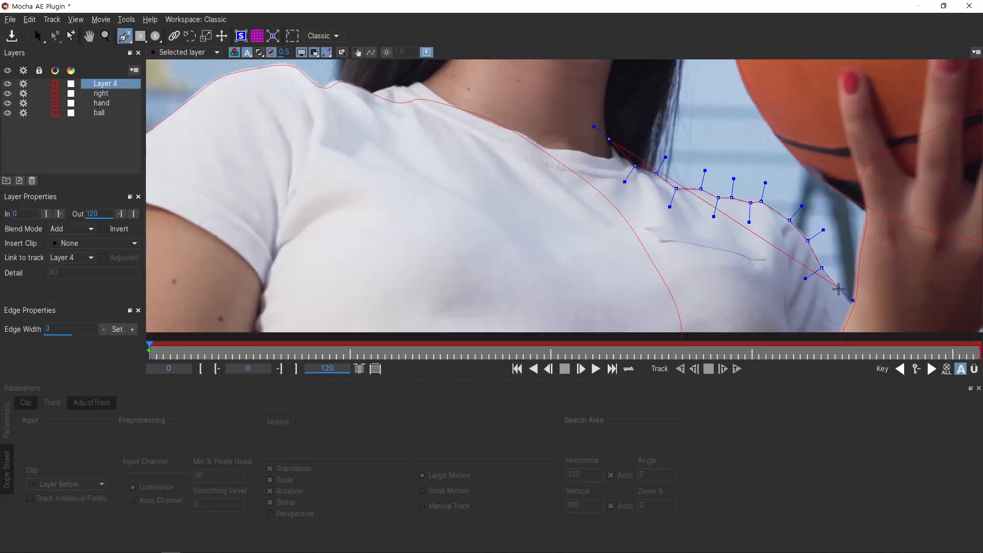
left_click(737, 369)
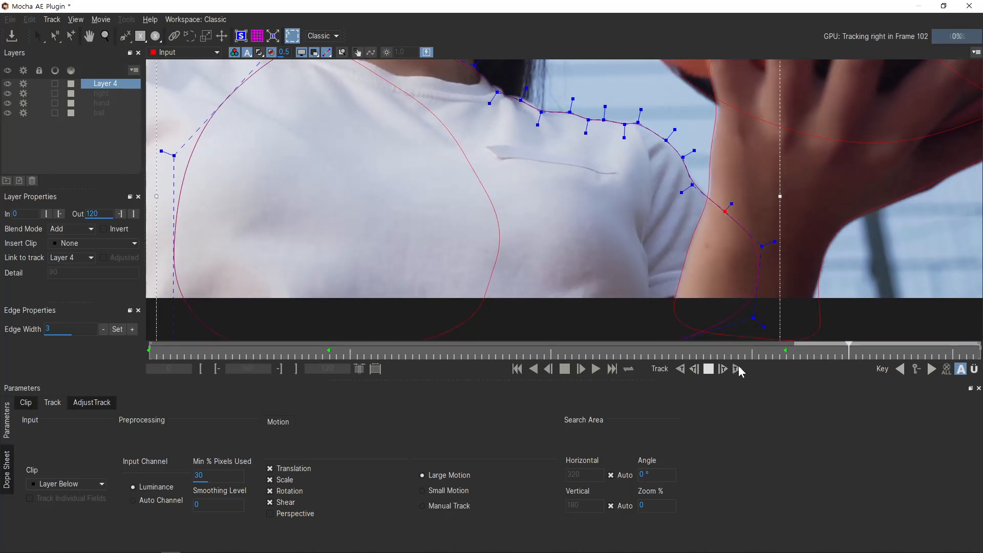
Rename Layer 4 as "left" and deselect it.
double_click(110, 84)
key("BackSpace")
type("left")
key("Return")
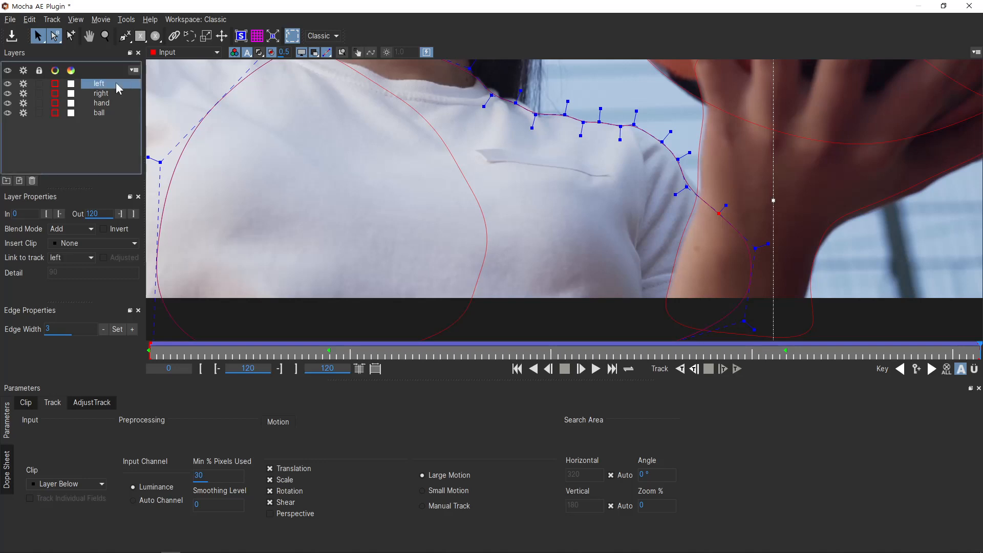
left_click(122, 137)
At frame 120, start a new X-spline layer along the lower hair edge on the side away from the ball.
key("x")
left_click_drag(482, 165, 579, 263)
scroll(552, 216, "down", 6)
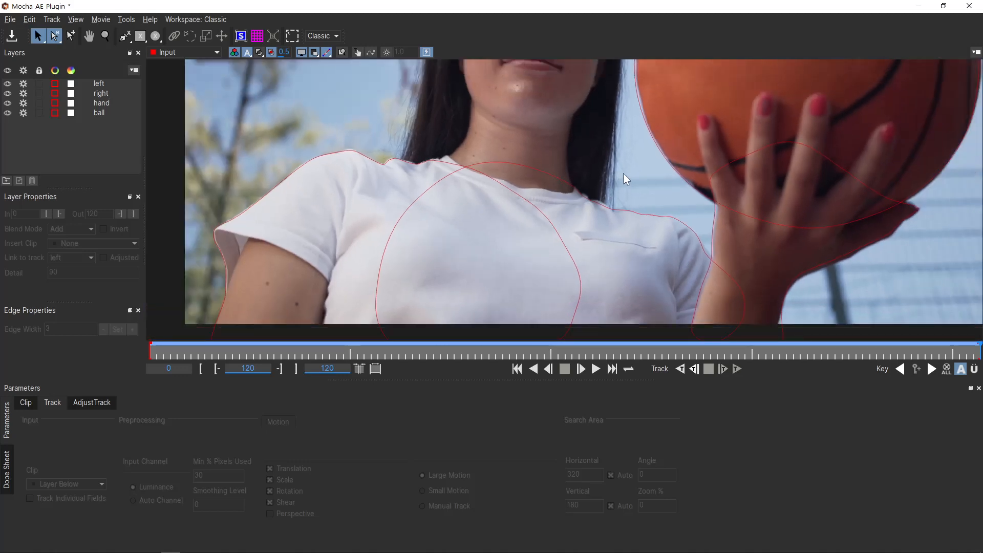
key("x")
left_click_drag(628, 179, 631, 222)
scroll(636, 220, "down", 4)
key("s")
scroll(598, 208, "down", 1)
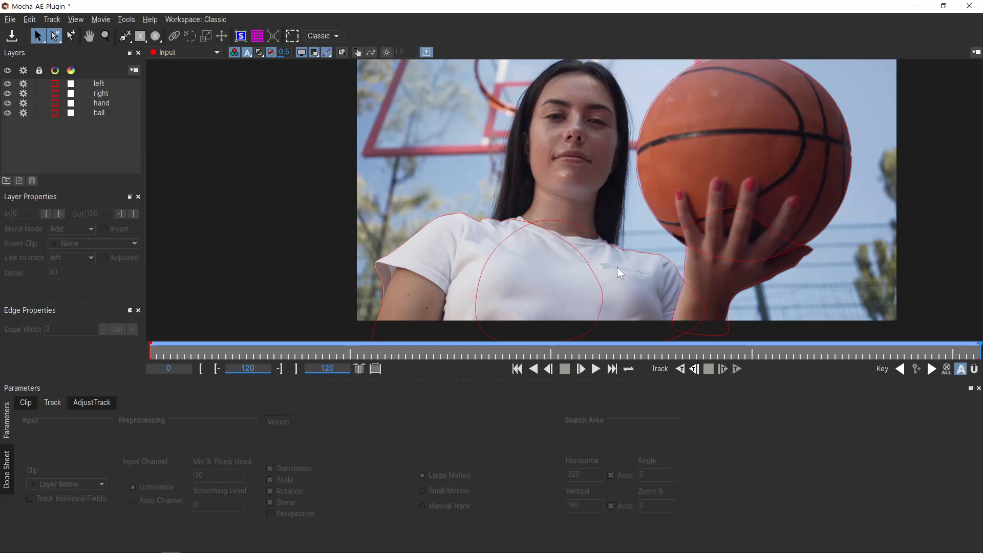
left_click(124, 37)
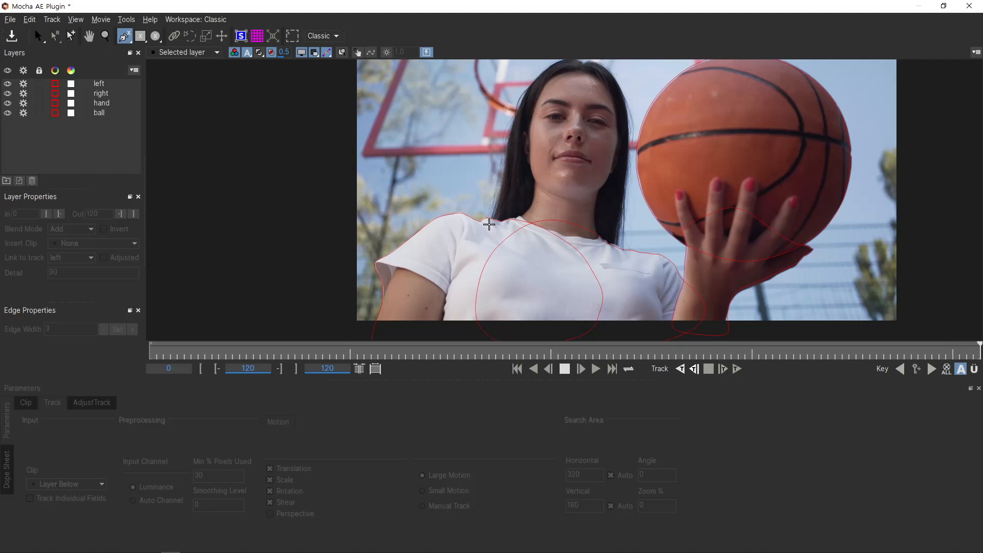
left_click(489, 224)
scroll(502, 233, "up", 6)
left_click_drag(486, 206, 484, 175)
left_click(498, 109)
key("x")
left_click_drag(558, 161, 524, 305)
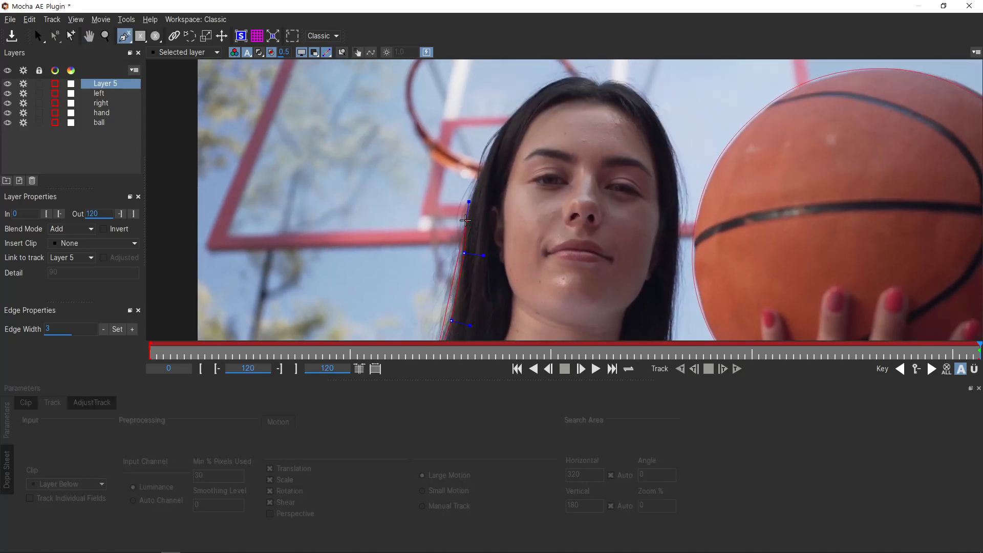
Continue the spline up the hair edge over the crown and close it down through the face and chest.
left_click(468, 212)
left_click(480, 172)
left_click(500, 131)
left_click(531, 95)
left_click(558, 79)
left_click(585, 76)
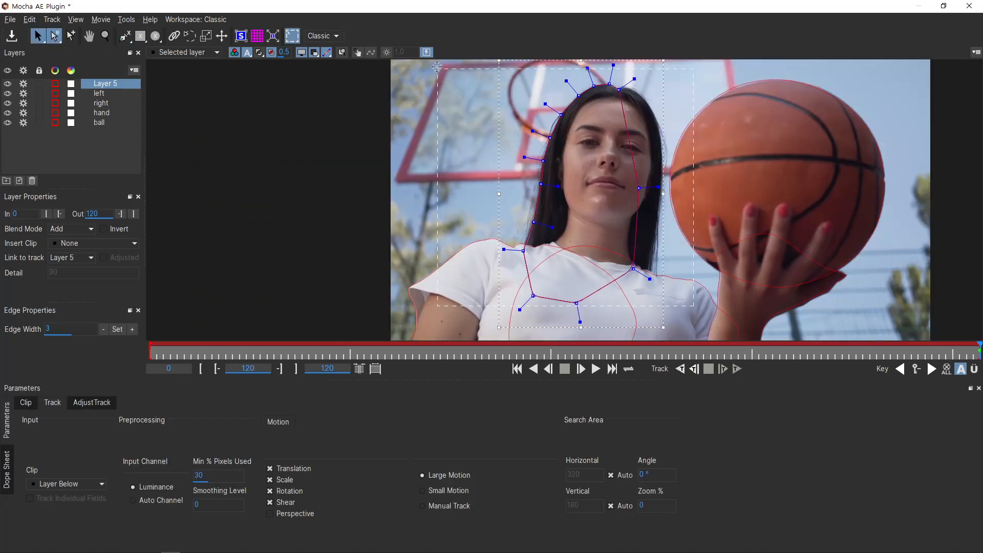
Track the new hair layer backward from frame 120 to frame 0.
scroll(656, 252, "up", 3)
left_click(680, 369)
left_click(709, 369)
left_click(681, 368)
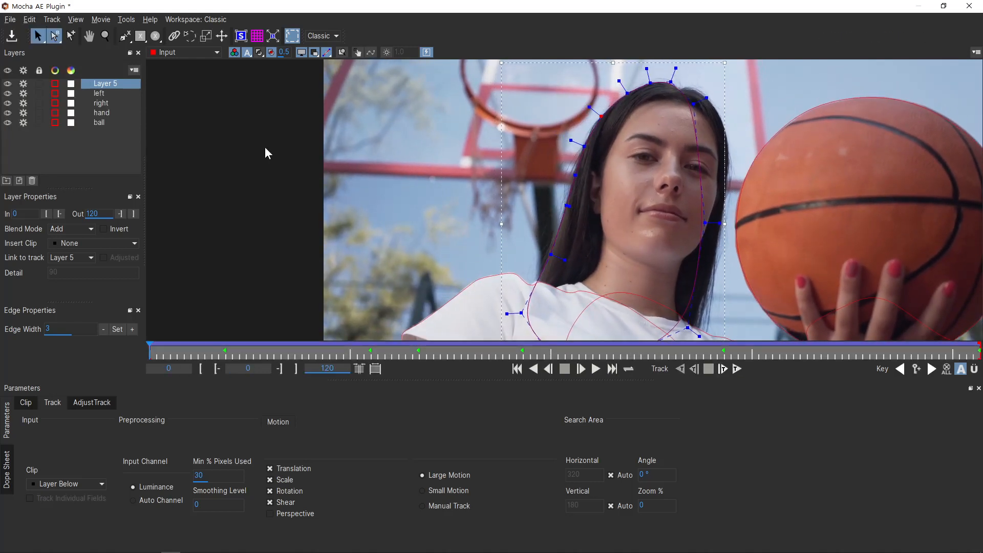
Rename Layer 5 as "Hright".
double_click(112, 84)
type("Hright")
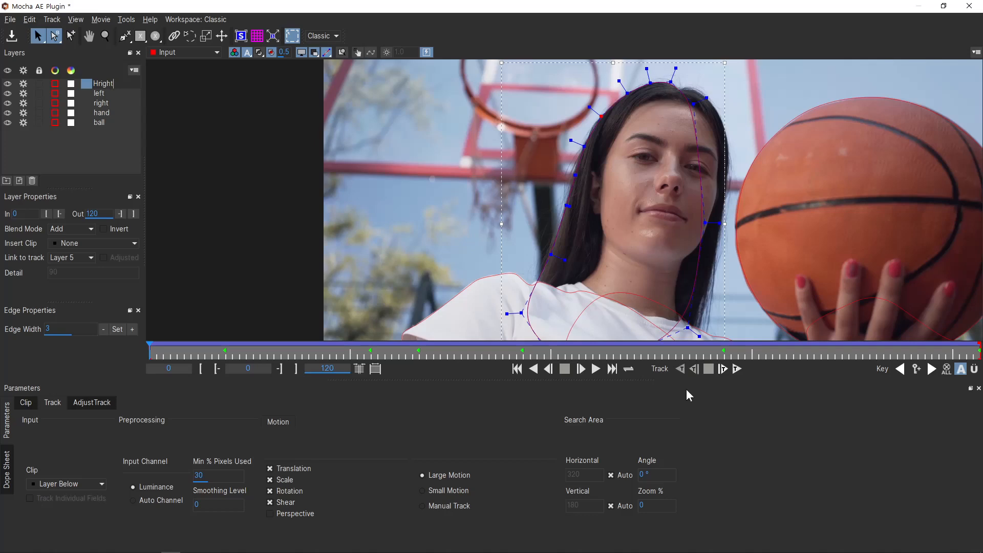
Outline the hair on the ball side in a new X-spline layer from frame 0 and track it forward to frame 120.
left_click(722, 369)
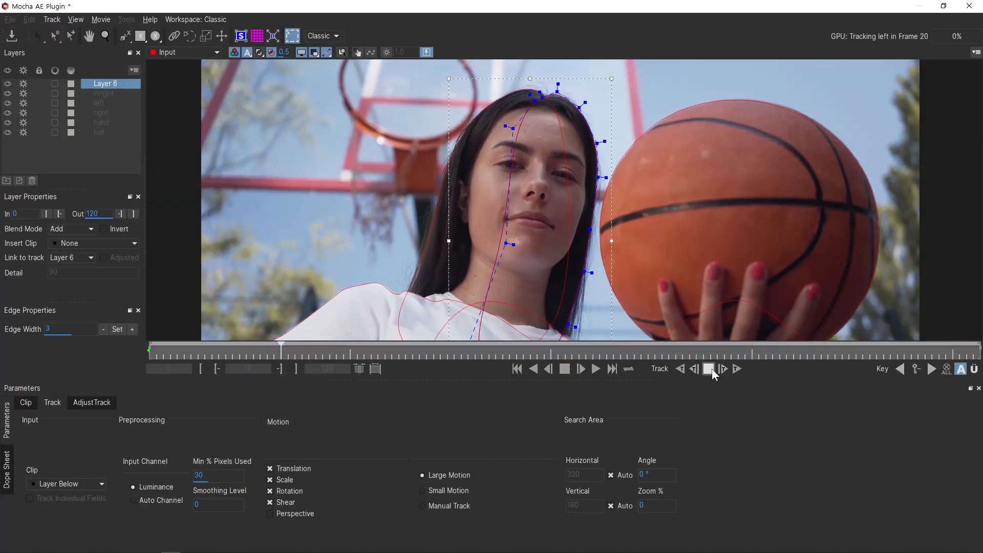
left_click(708, 369)
left_click(737, 369)
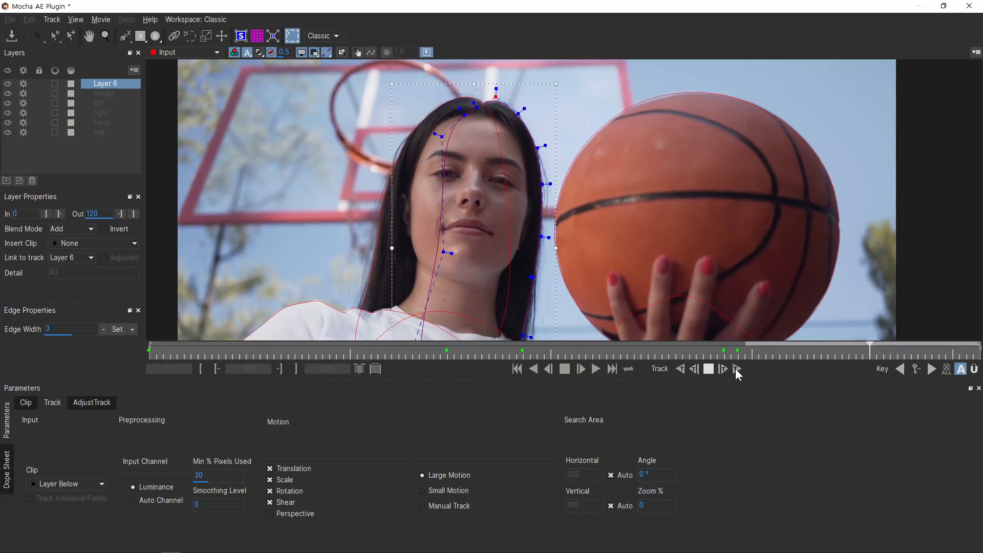
Rename Layer 6 as "Hleft".
double_click(105, 83)
type("Hleft")
key("Return")
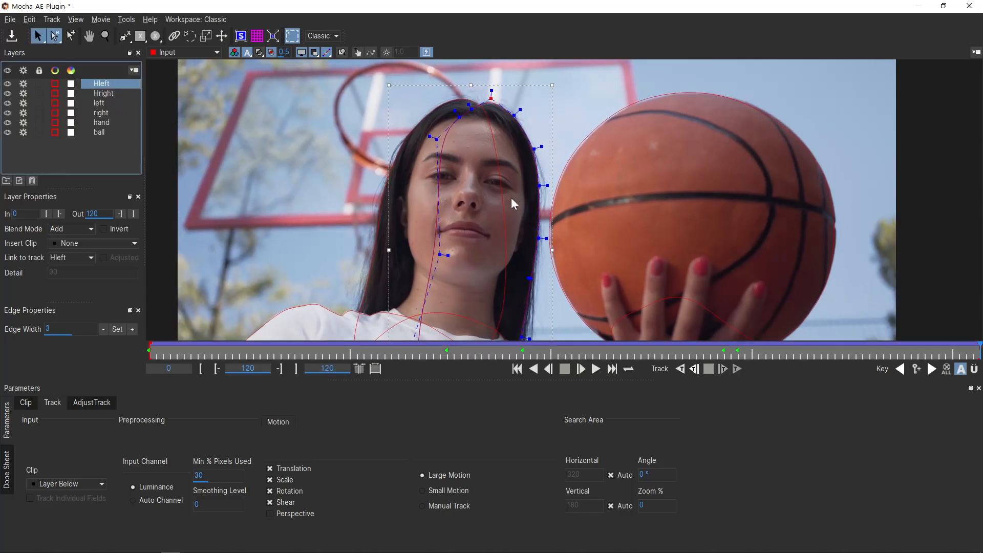
Deselect the layer, save the Mocha project and return to After Effects.
left_click(613, 225)
scroll(637, 224, "down", 3)
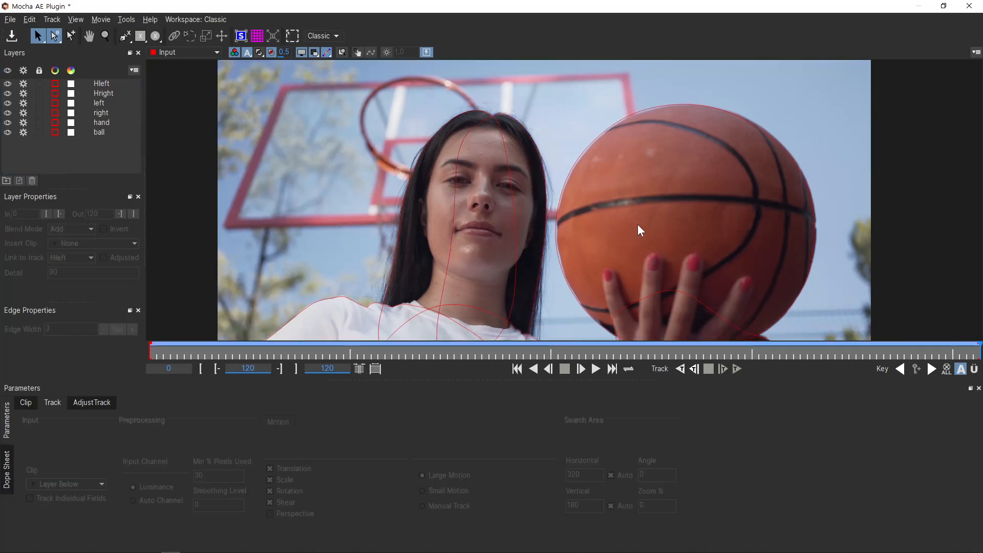
key("x")
left_click_drag(606, 275, 613, 218)
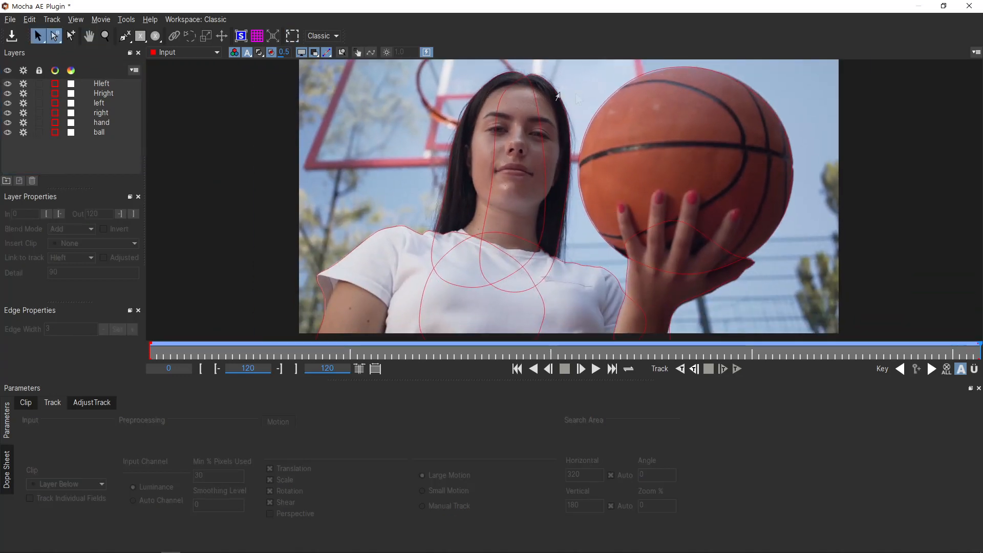
left_click(10, 20)
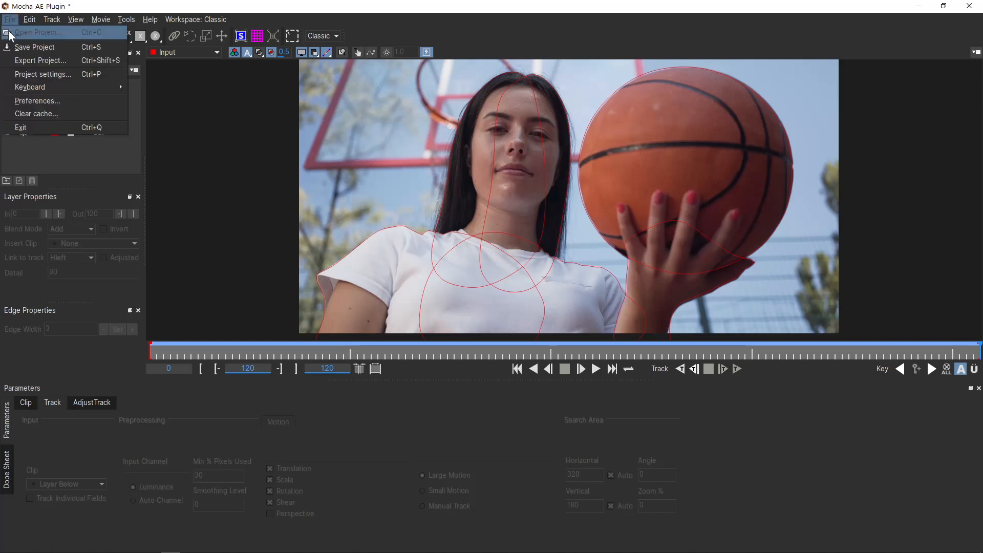
left_click(32, 50)
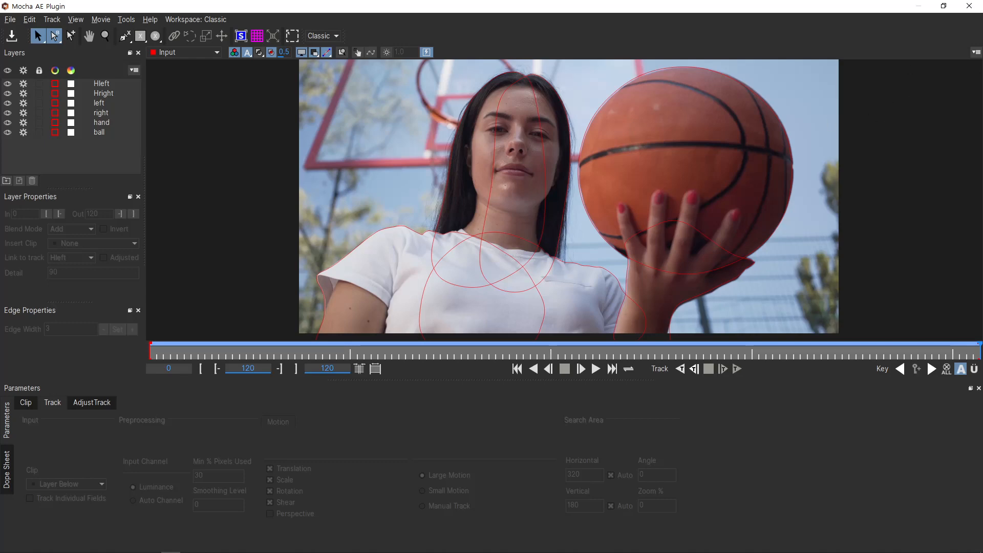
left_click(969, 6)
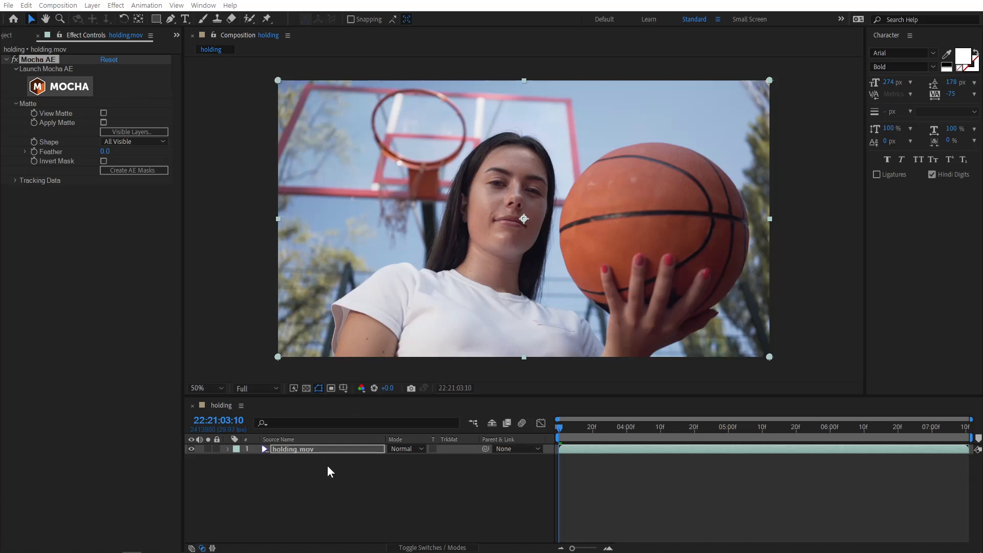
Scrub through the matte of holding.mov with View Matte on, and switch from View Matte to Apply Matte.
left_click(316, 449)
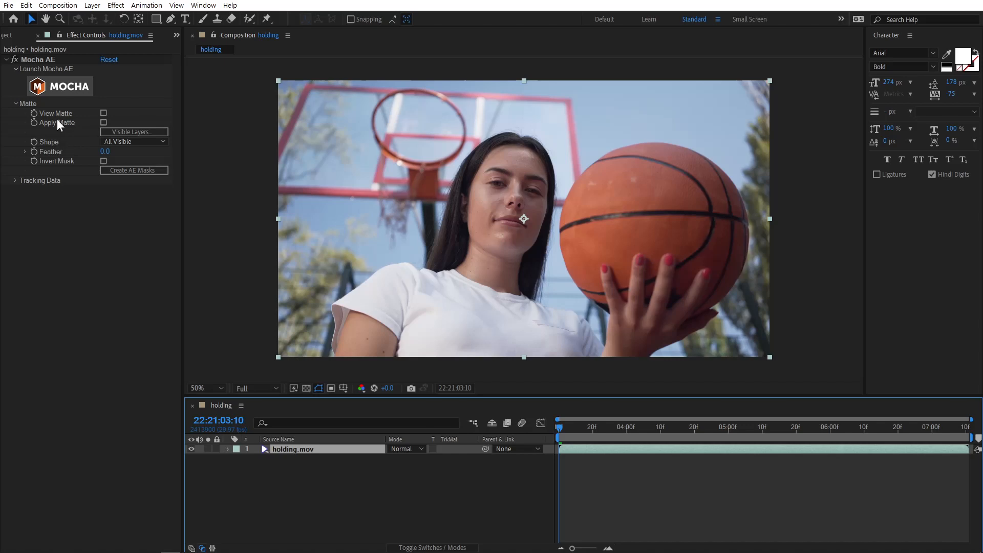
left_click(104, 113)
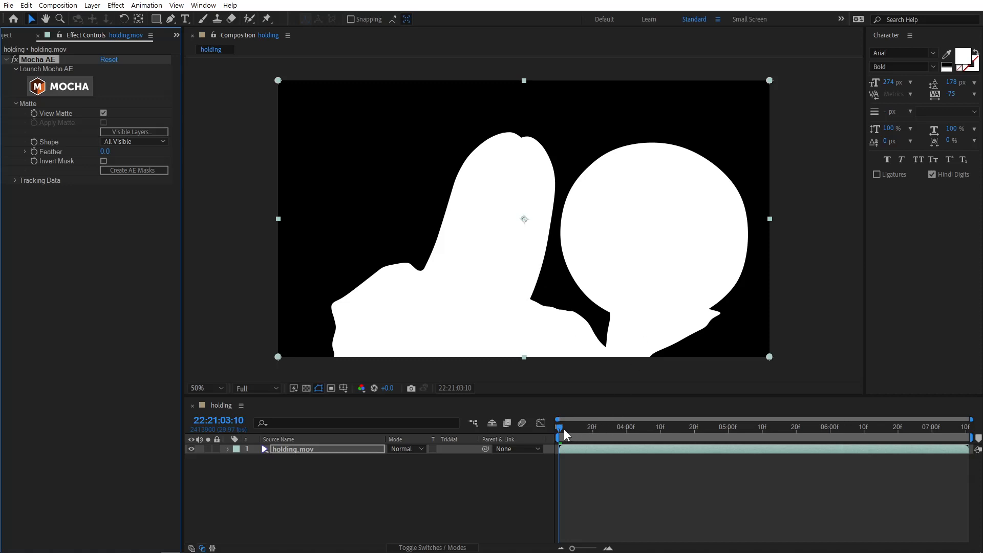
left_click_drag(560, 429, 599, 431)
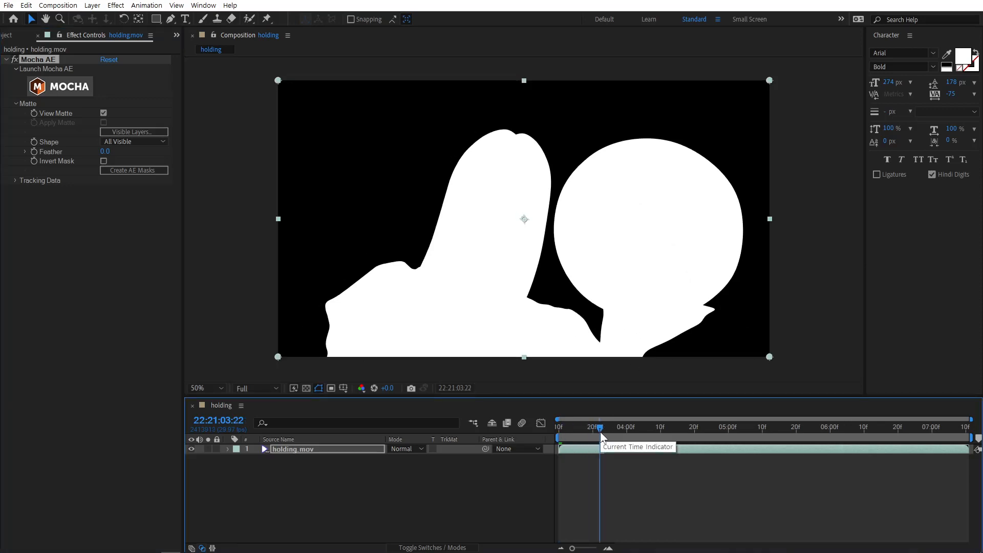
left_click_drag(703, 435, 732, 435)
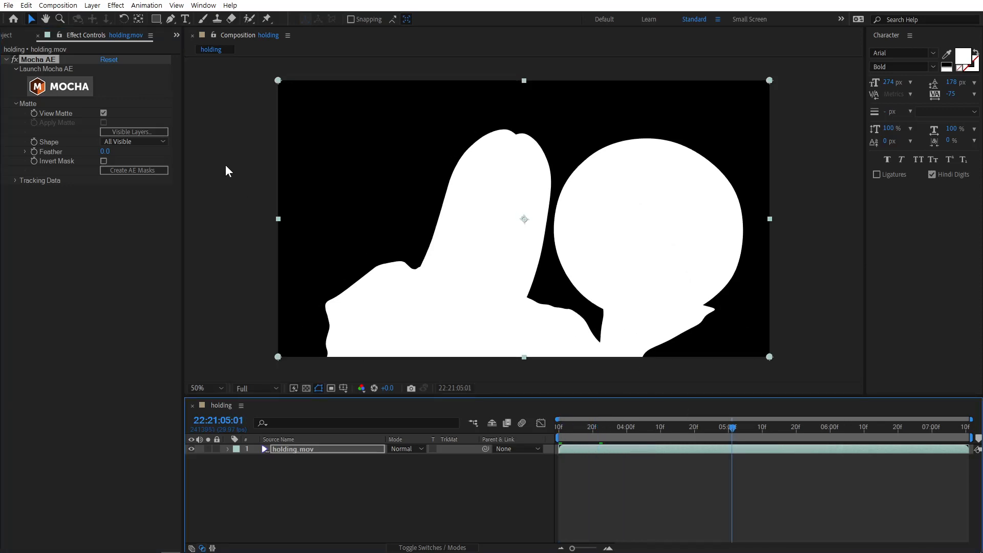
left_click(104, 112)
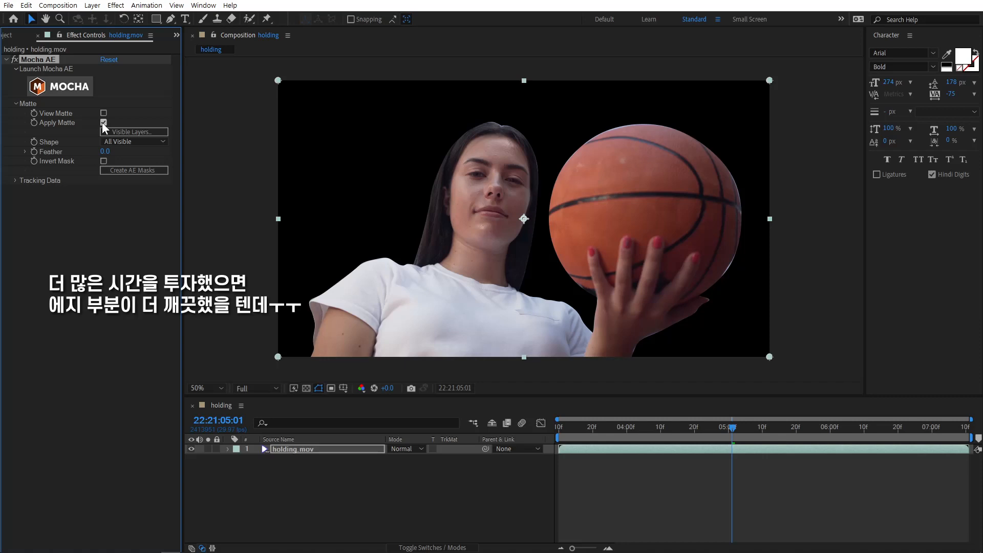
Create a new solid layer in orange at 100% saturation and brightness.
left_click(321, 483)
right_click(320, 481)
mouse_move(348, 355)
left_click(524, 383)
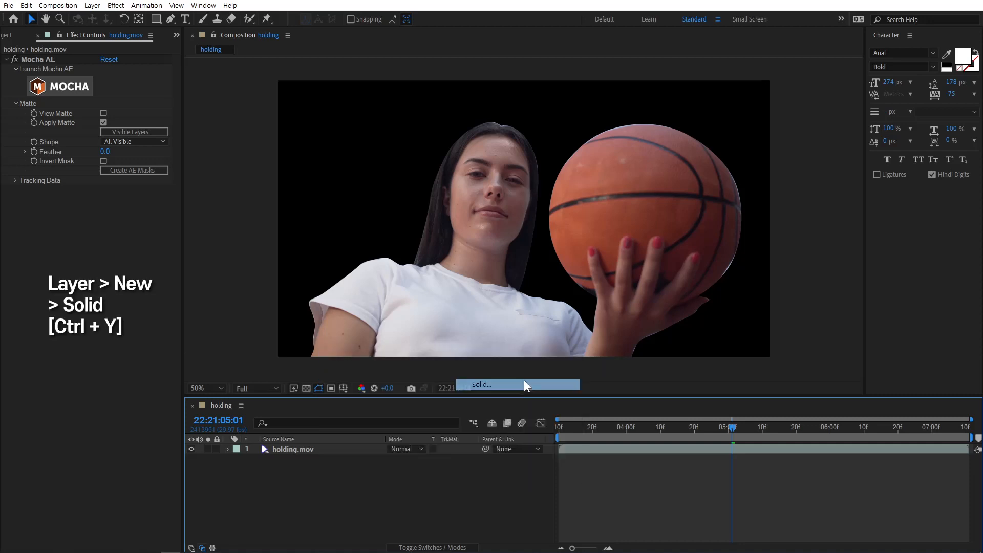
left_click(238, 303)
left_click_drag(226, 383, 225, 389)
left_click(209, 251)
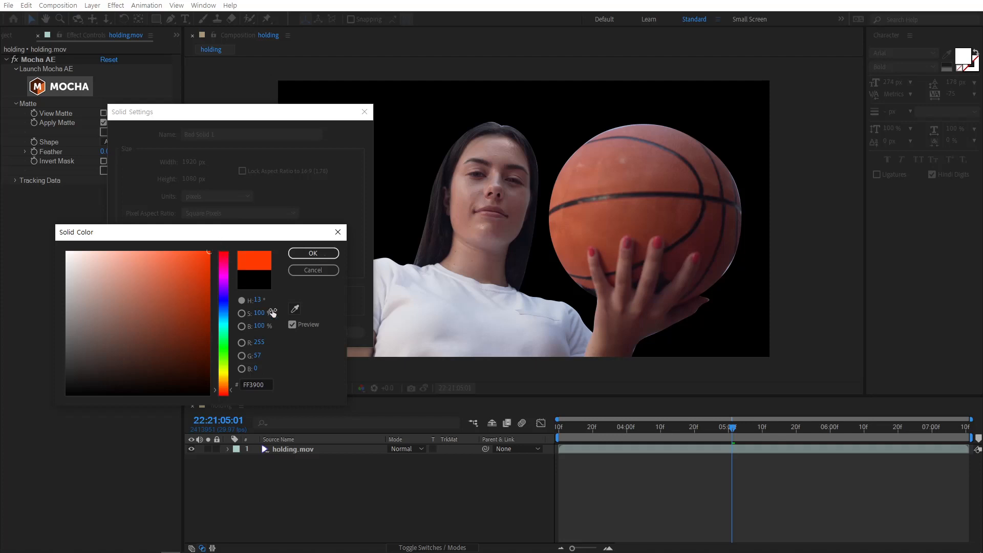
left_click_drag(227, 388, 225, 389)
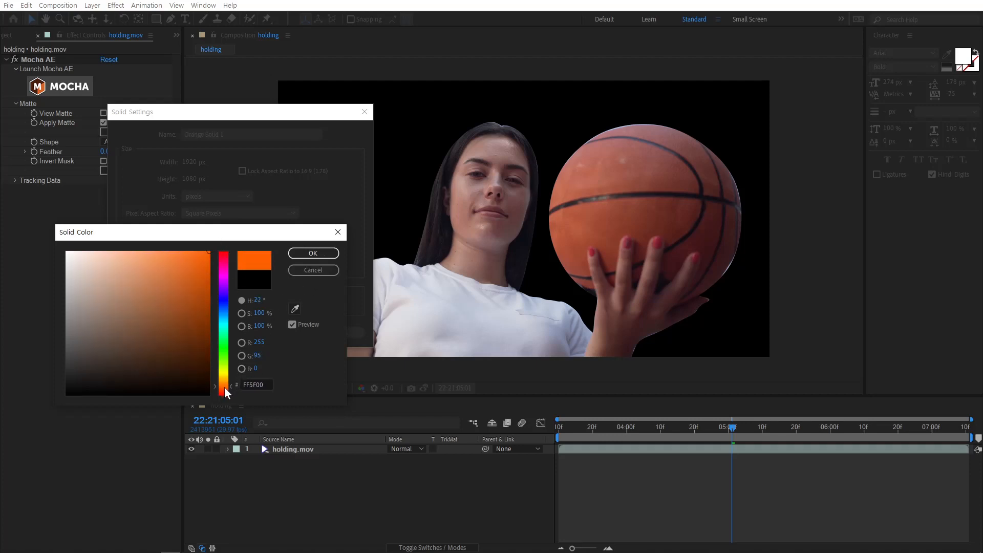
left_click(312, 254)
left_click(281, 333)
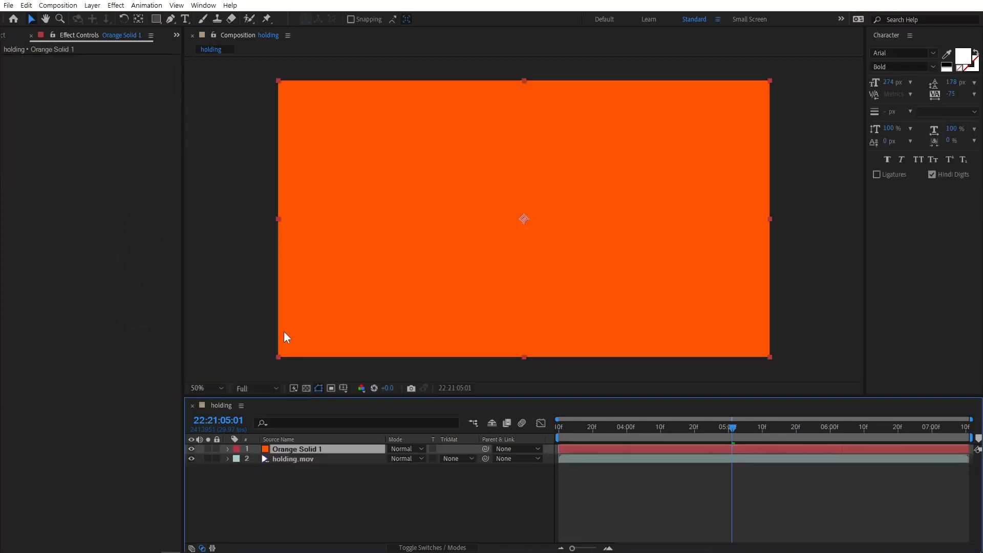
Place the orange solid beneath holding.mov and return to the clip's first frame at 22:21:03:10.
left_click_drag(316, 447, 351, 521)
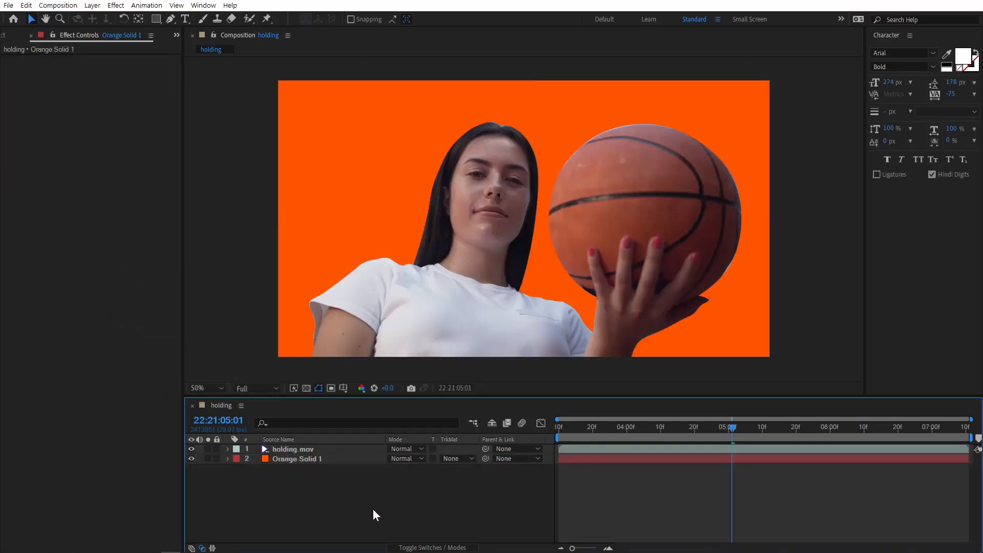
left_click(299, 449)
left_click(330, 505)
left_click_drag(582, 432, 549, 432)
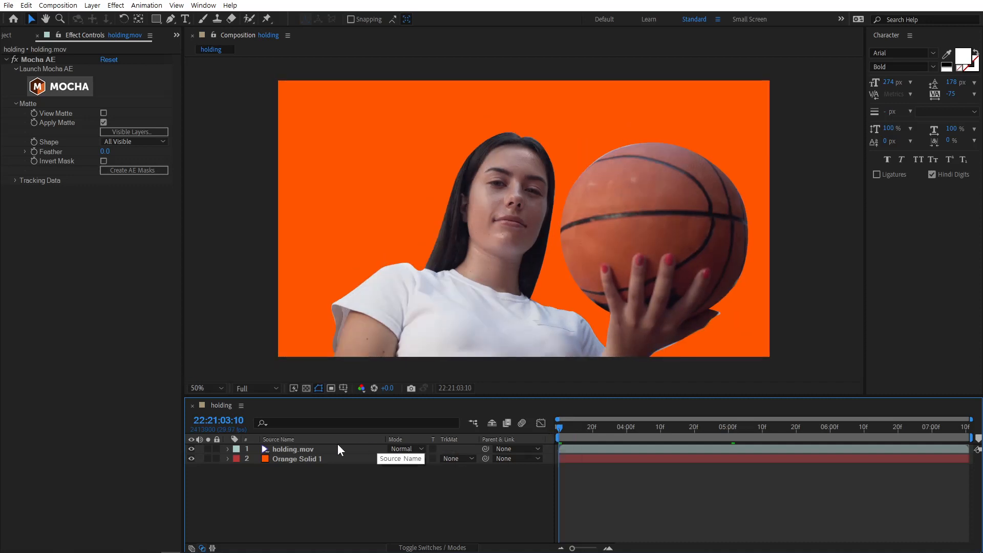
Set the Mocha matte's Feather on holding.mov to 10.
left_click(302, 450)
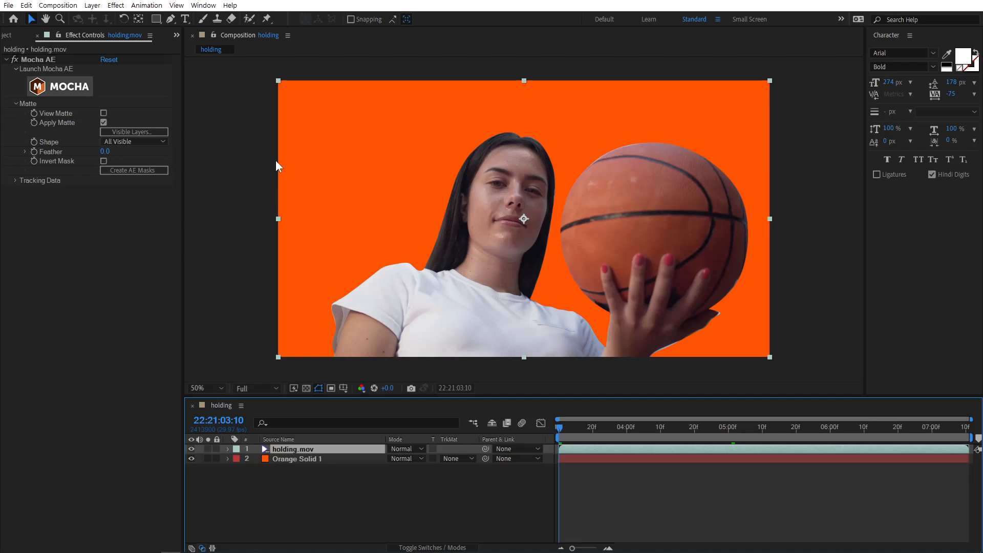
left_click(105, 152)
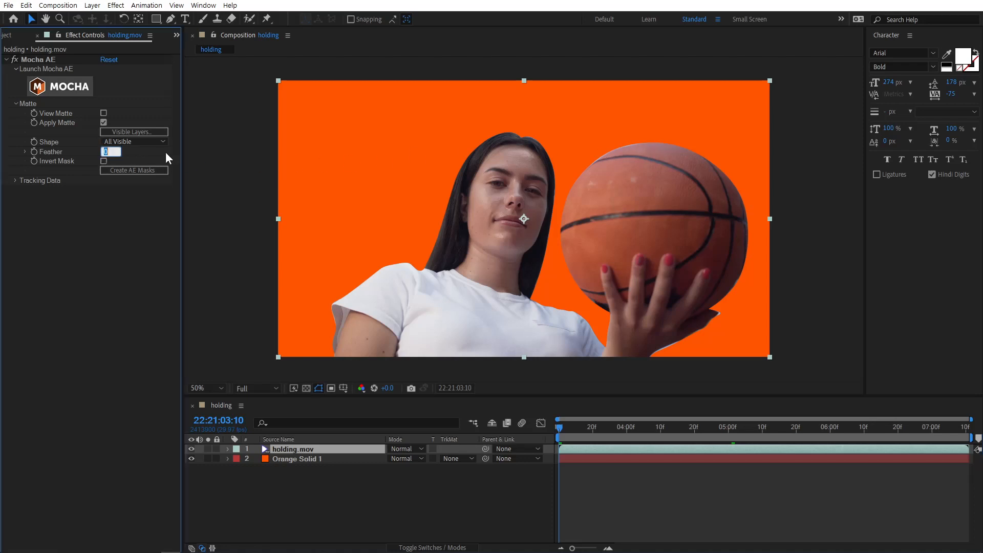
type("10")
key("Return")
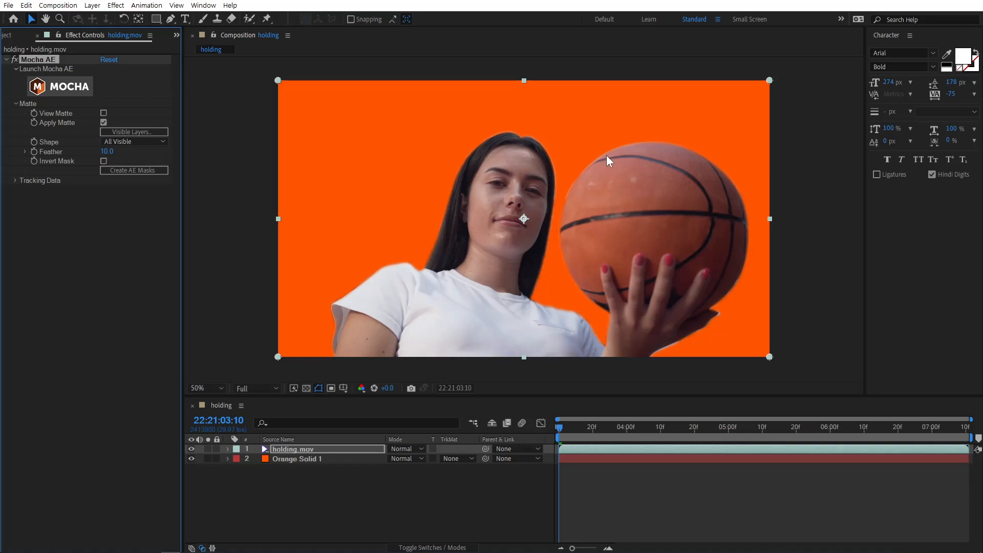
Set the matte's Feather to 3 and toggle Invert Mask on and back off.
left_click(109, 152)
type("3")
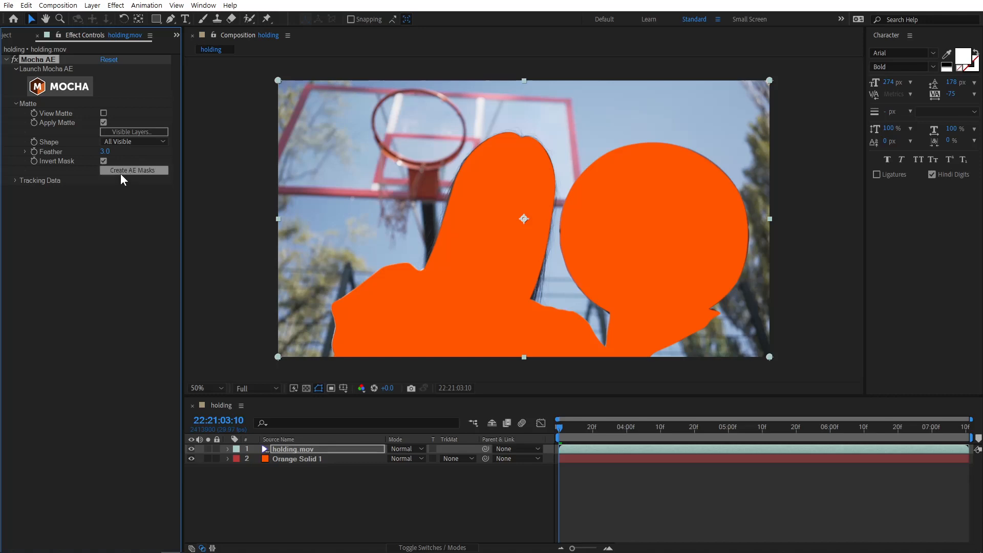
left_click(103, 161)
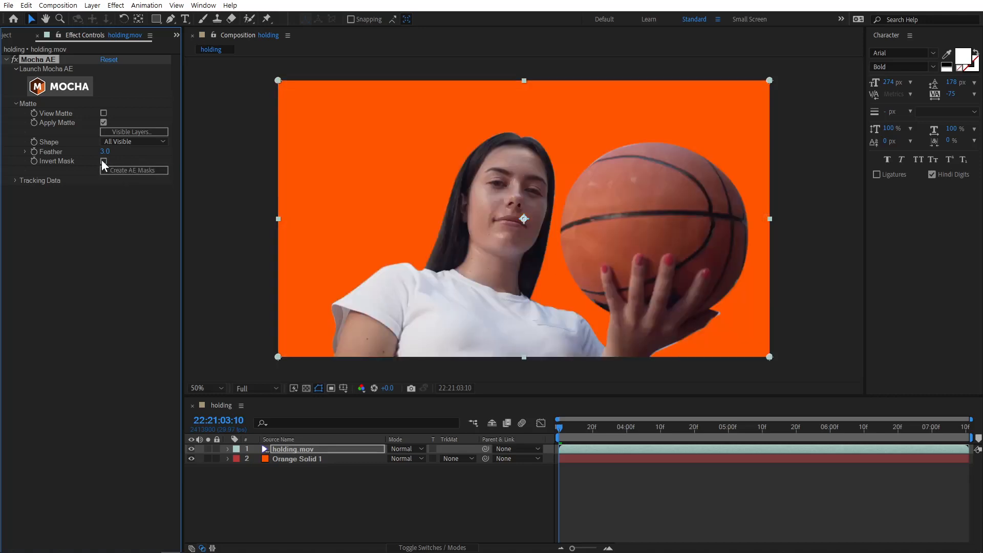
Add a white Arial Bold text layer reading "Basketball" across the upper part of the frame.
left_click(108, 197)
left_click(276, 494)
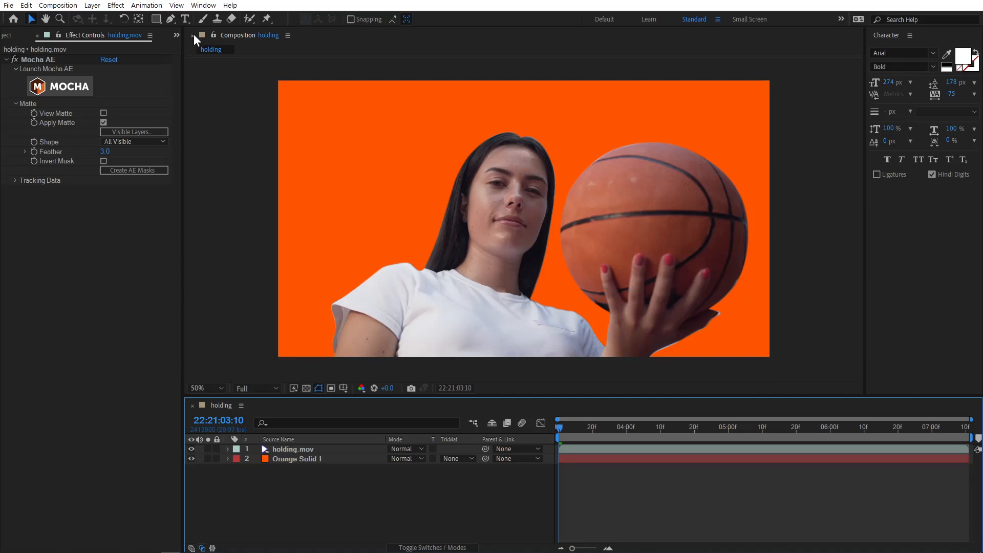
left_click(185, 19)
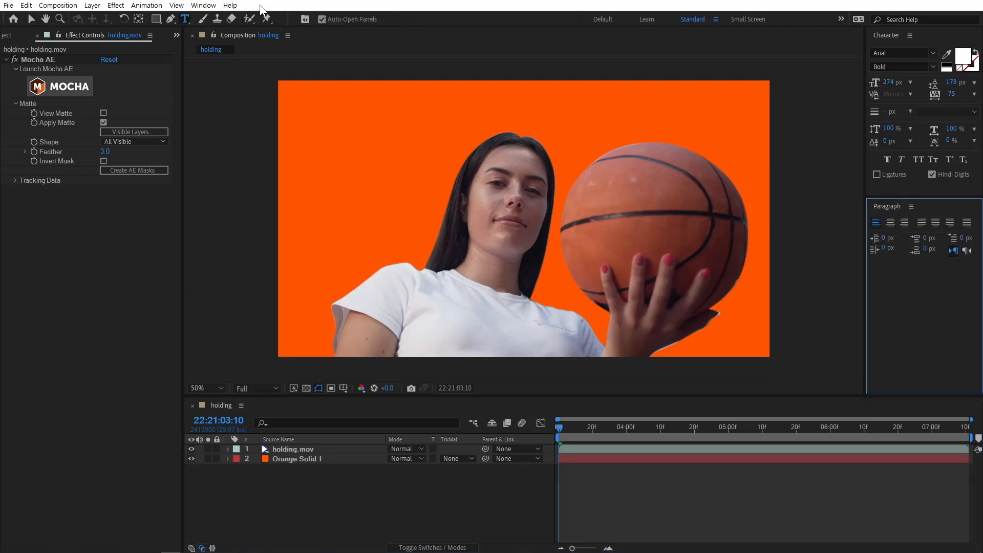
left_click(354, 157)
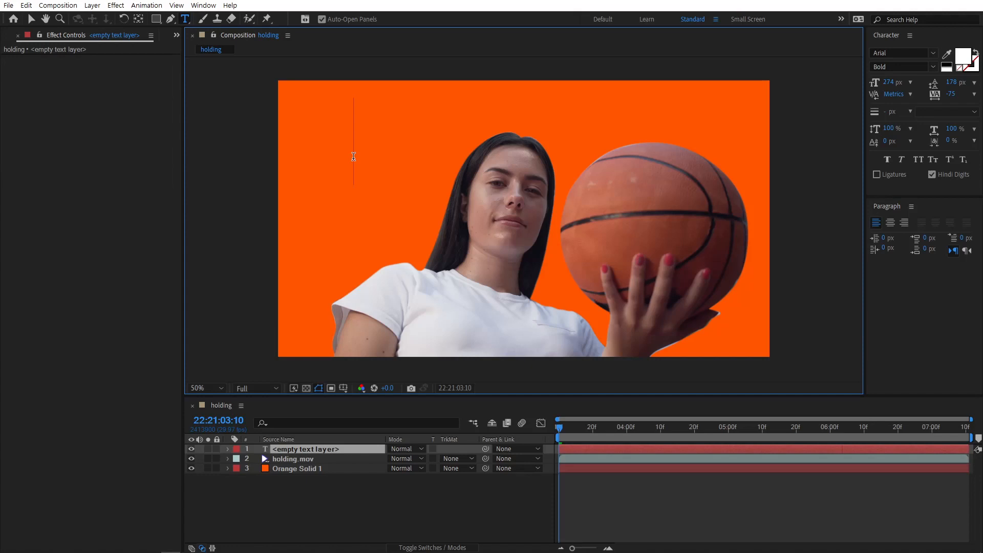
type("Bask")
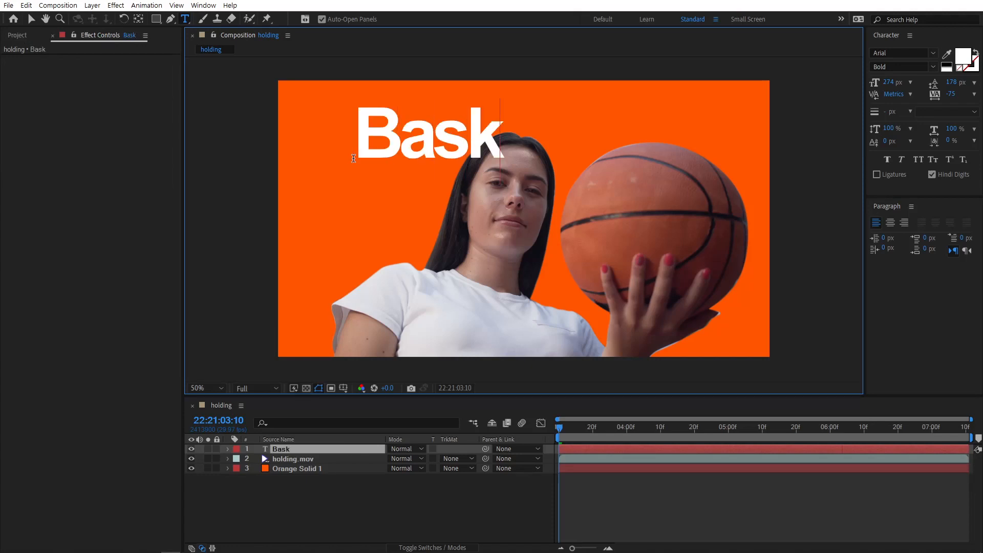
type("etball")
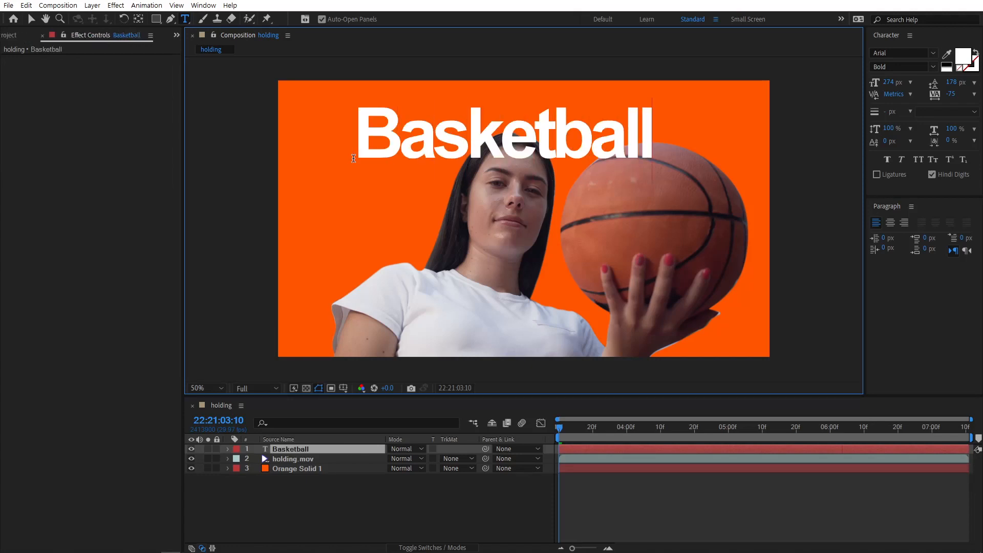
Shift the Basketball text slightly down and left, duplicate it, and place the copy lower, over the woman's shoulders.
left_click(555, 136)
left_click(31, 18)
left_click_drag(446, 145, 430, 158)
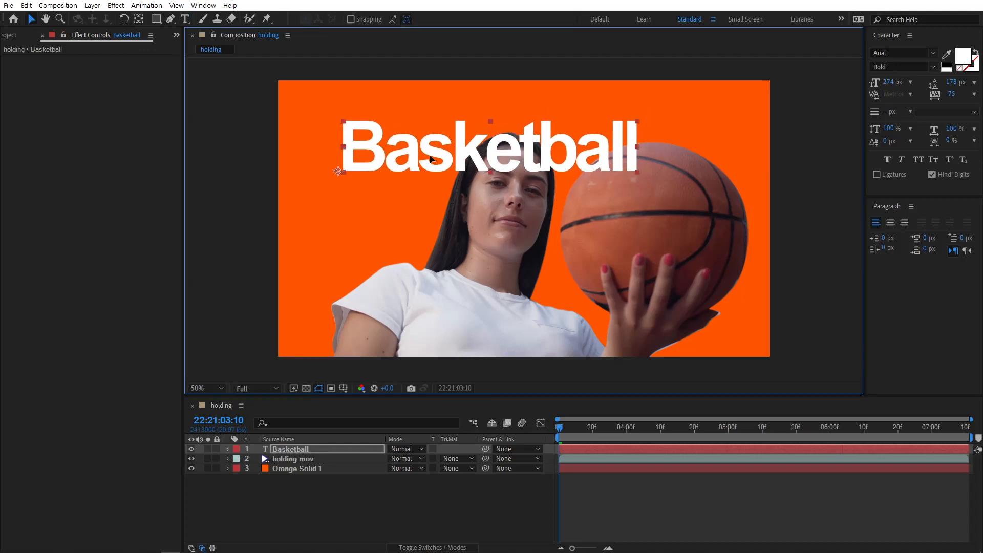
key("ctrl+d")
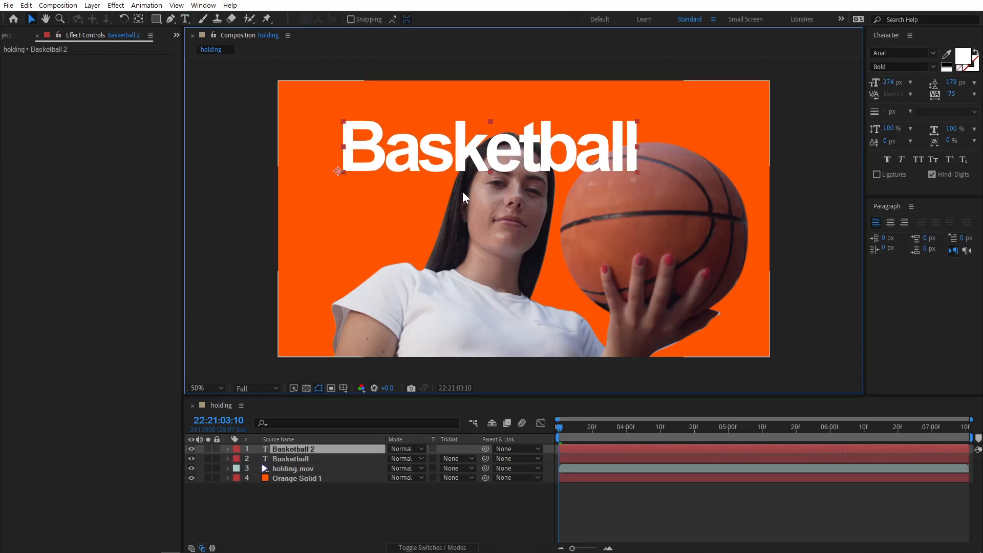
left_click_drag(469, 164, 498, 279)
Turn the upper Basketball text into a white outline without fill and set its tracking to 0.
left_click(423, 167)
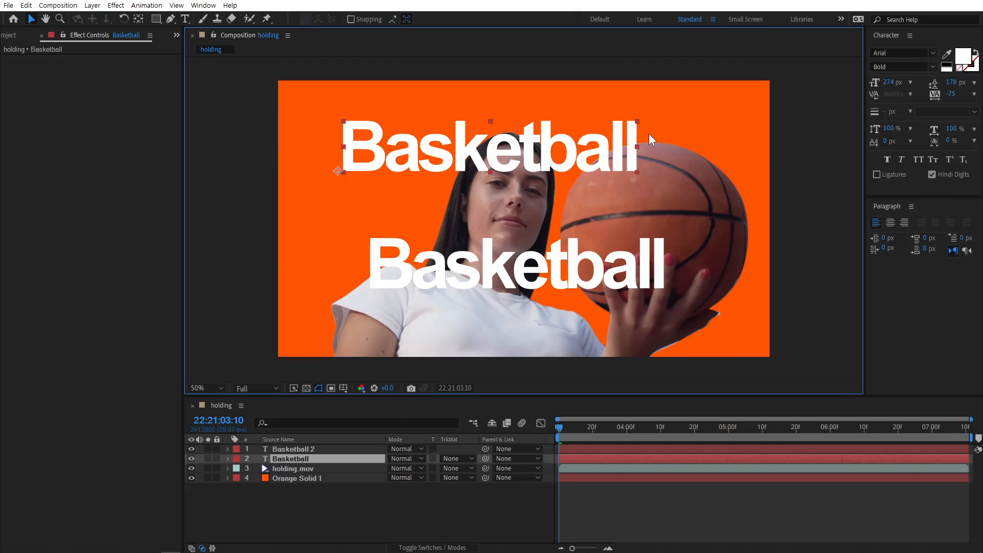
left_click(975, 52)
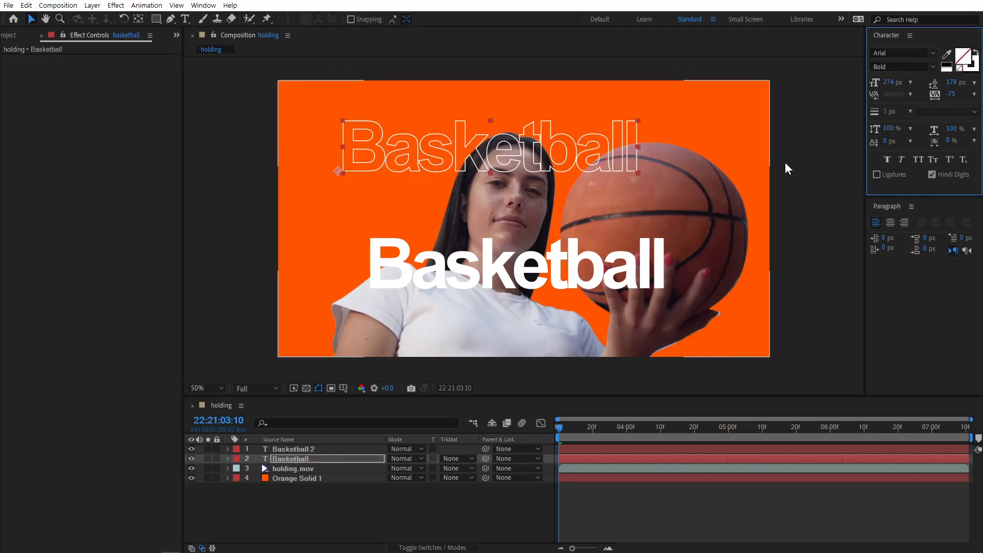
left_click(974, 94)
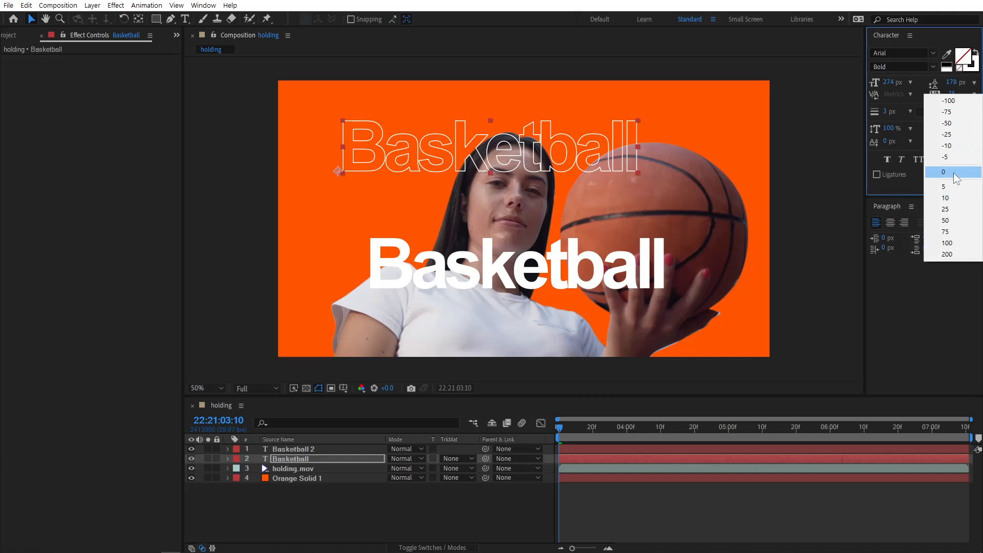
left_click(954, 174)
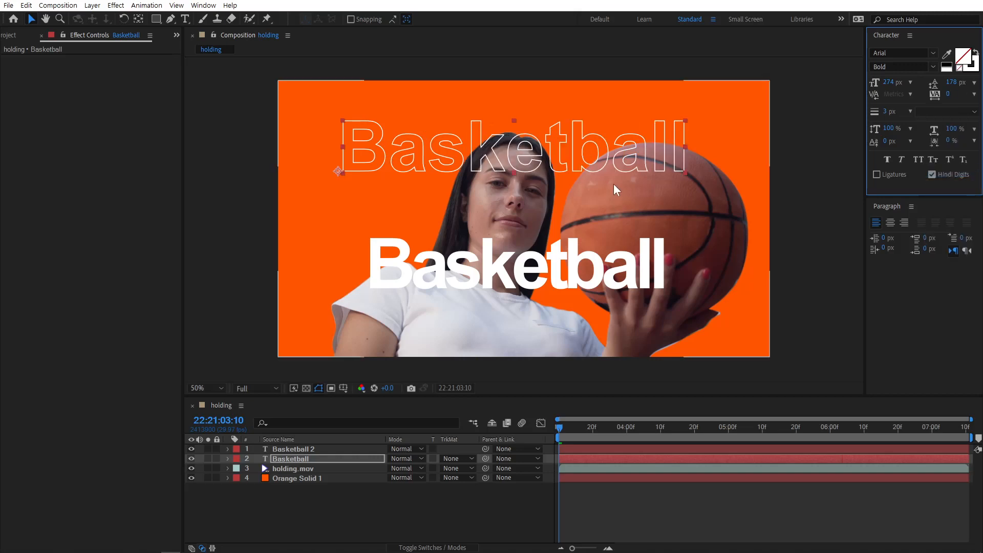
Break the outlined text into two lines, "Basket" and "ball", and increase its leading to 228 px.
double_click(560, 157)
left_click(572, 150)
key("Return")
left_click(32, 20)
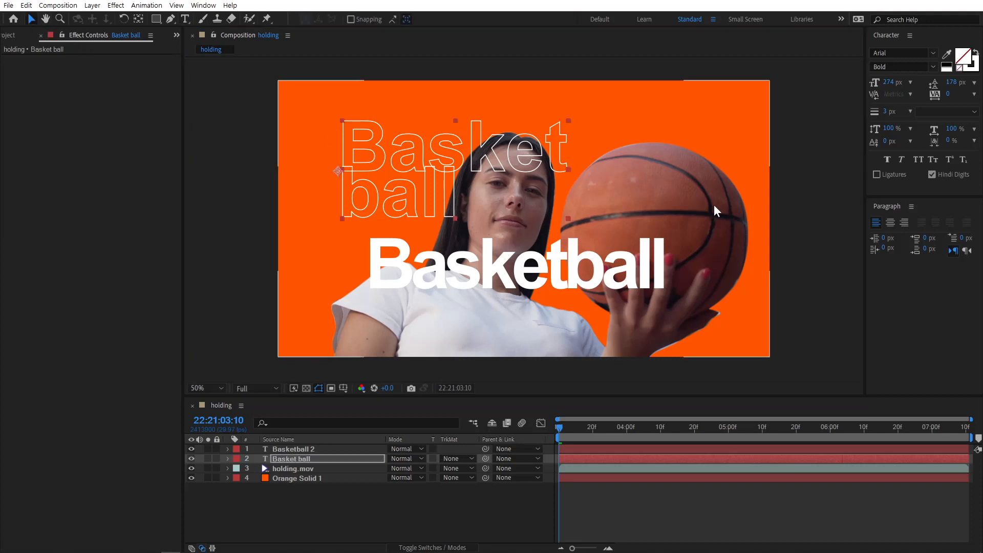
mouse_move(949, 84)
left_mouse_down()
mouse_move(975, 85)
mouse_move(966, 84)
left_mouse_up()
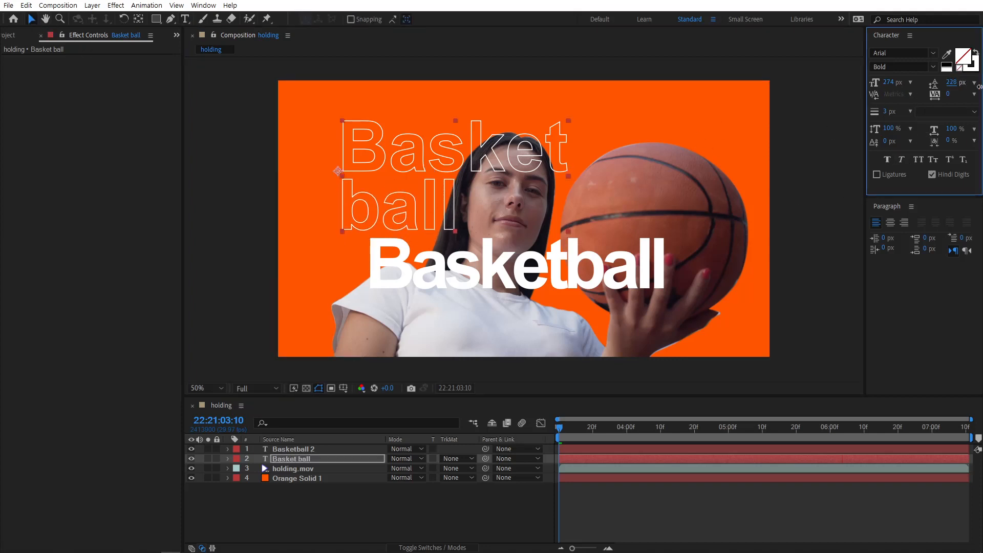
Enlarge the outlined text to 621 px, moved to the frame's upper-left area, with tracking -52 and leading 496 px.
left_click_drag(889, 86, 981, 112)
left_click_drag(609, 135, 546, 168)
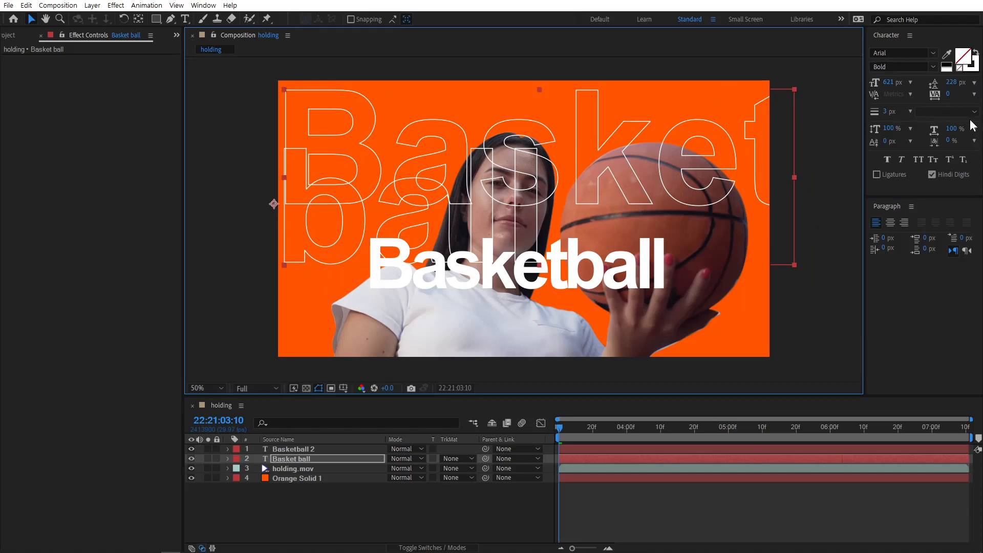
left_click_drag(948, 94, 982, 82)
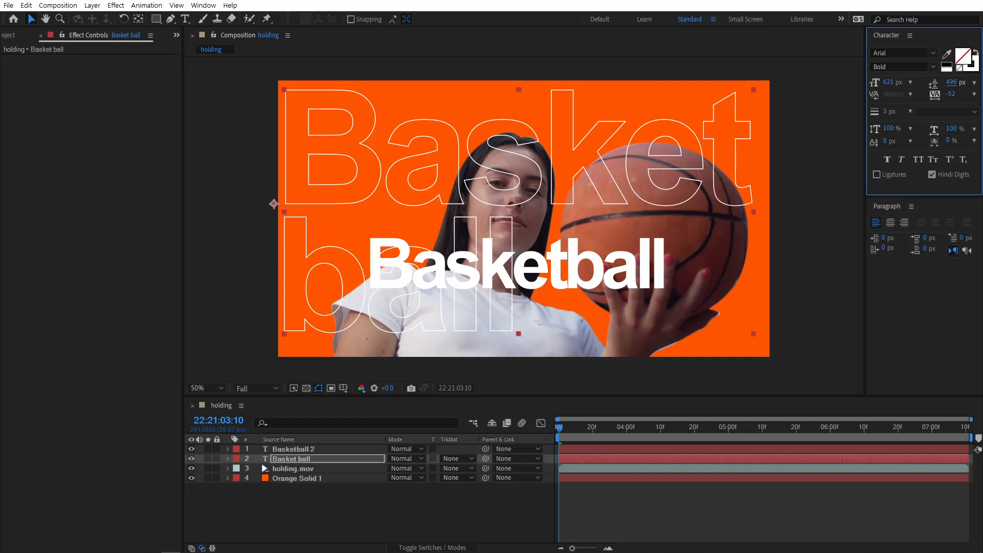
Nudge the outlined text slightly up and left and place its layer directly beneath holding.mov.
left_click_drag(594, 141, 598, 138)
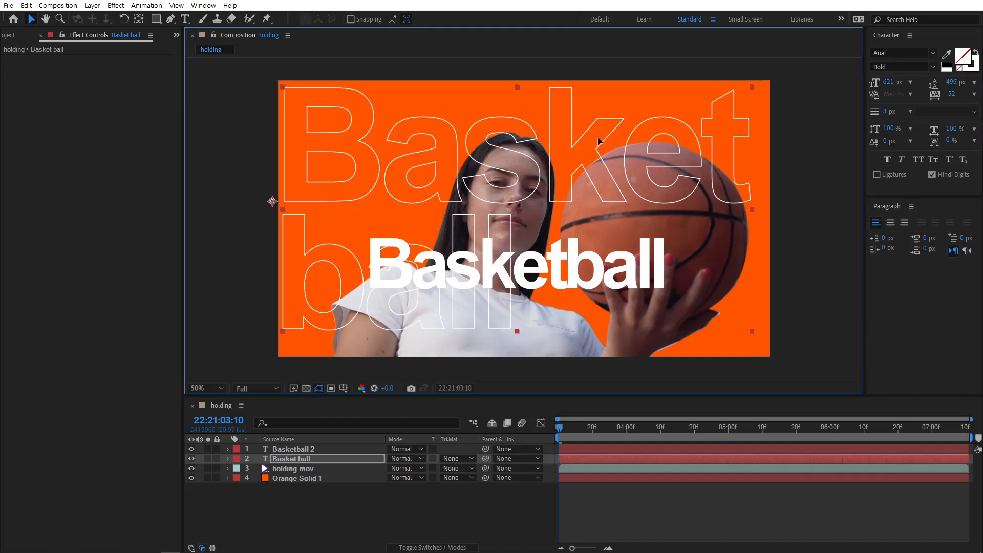
left_click_drag(312, 458, 313, 475)
left_click(330, 511)
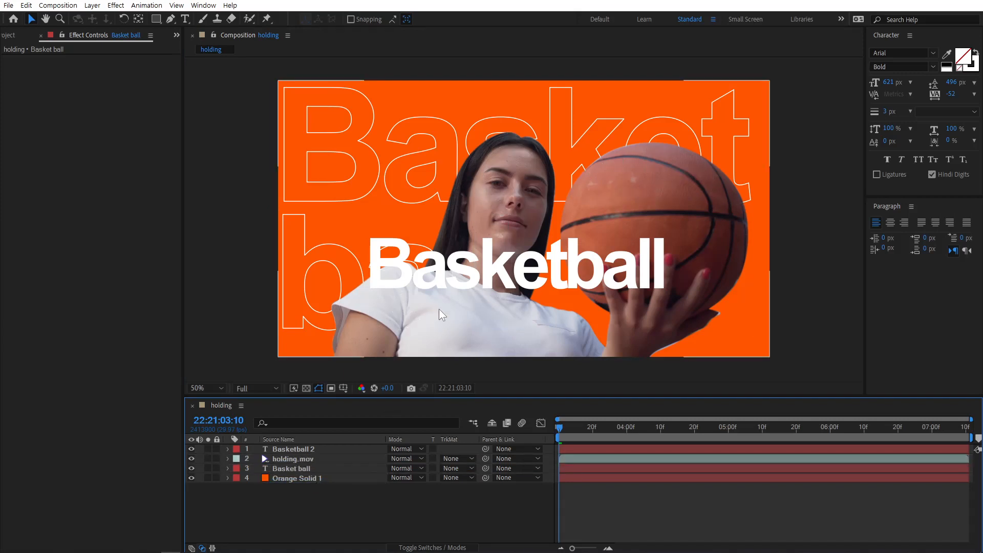
Set the solid Basketball text in front to Bold Italic and reposition it across the woman's chest and the ball's lower edge.
left_click_drag(519, 278, 511, 261)
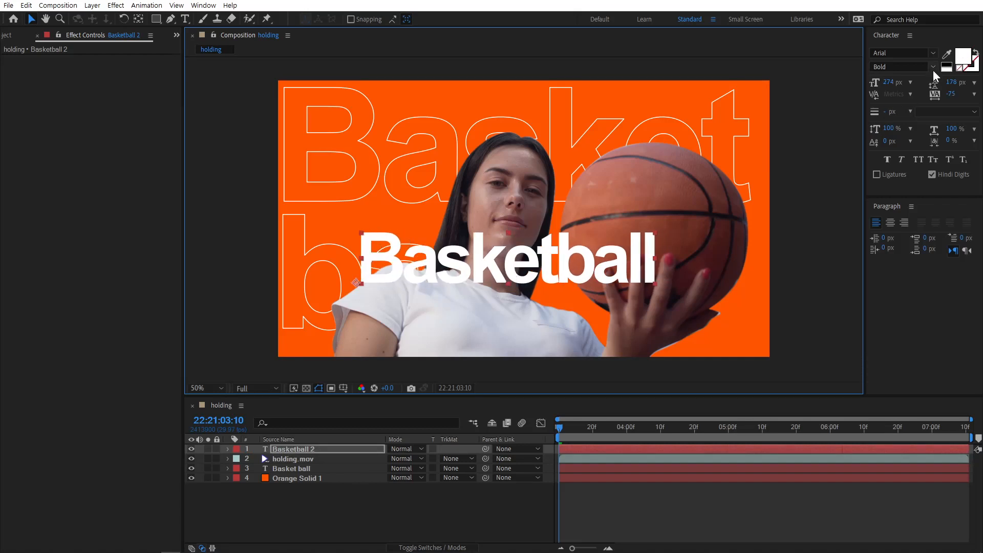
left_click(932, 67)
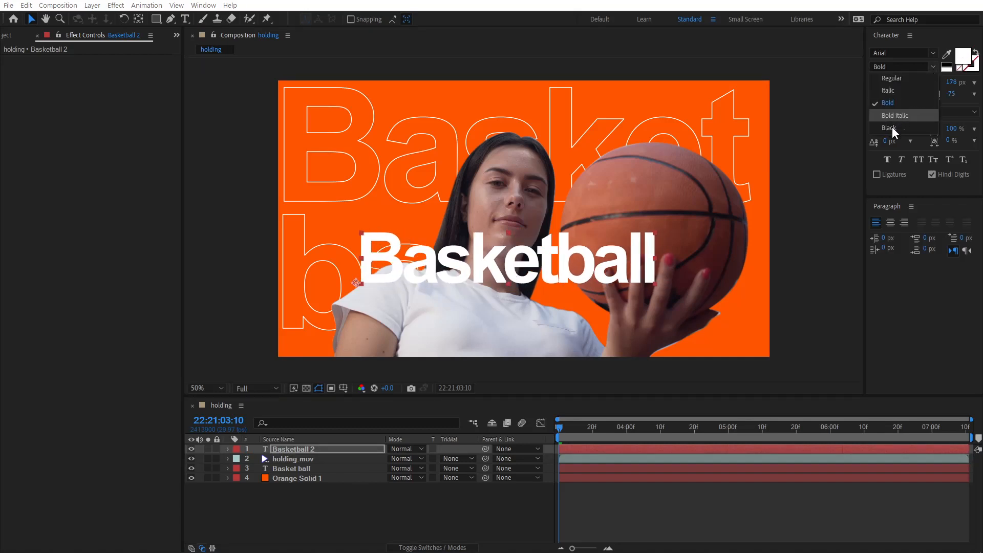
left_click(895, 79)
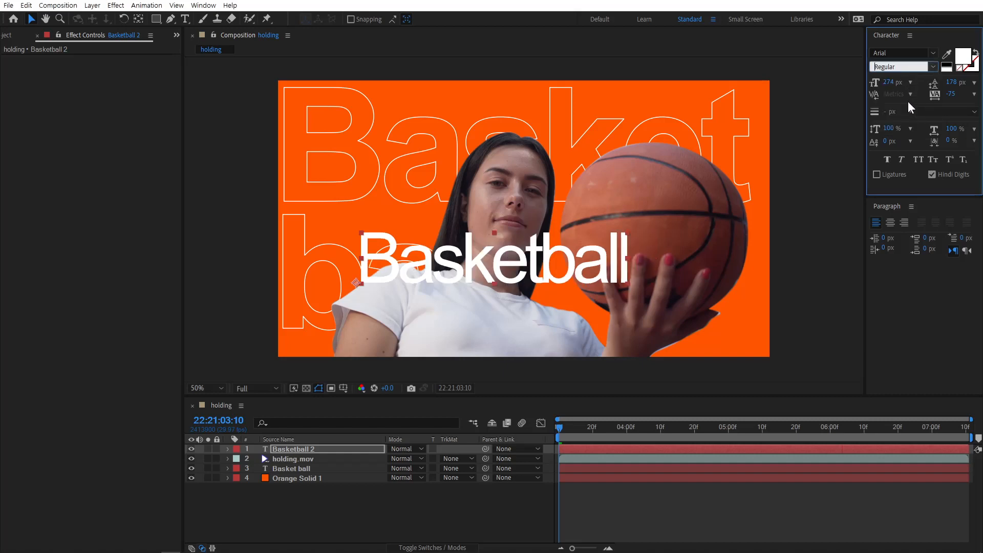
left_click(932, 67)
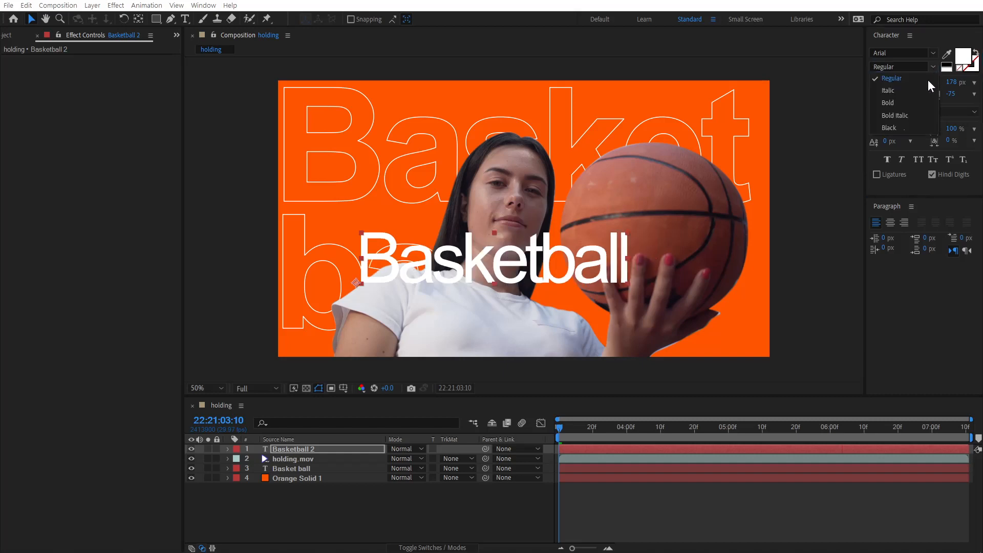
left_click(904, 115)
left_click_drag(552, 271, 543, 278)
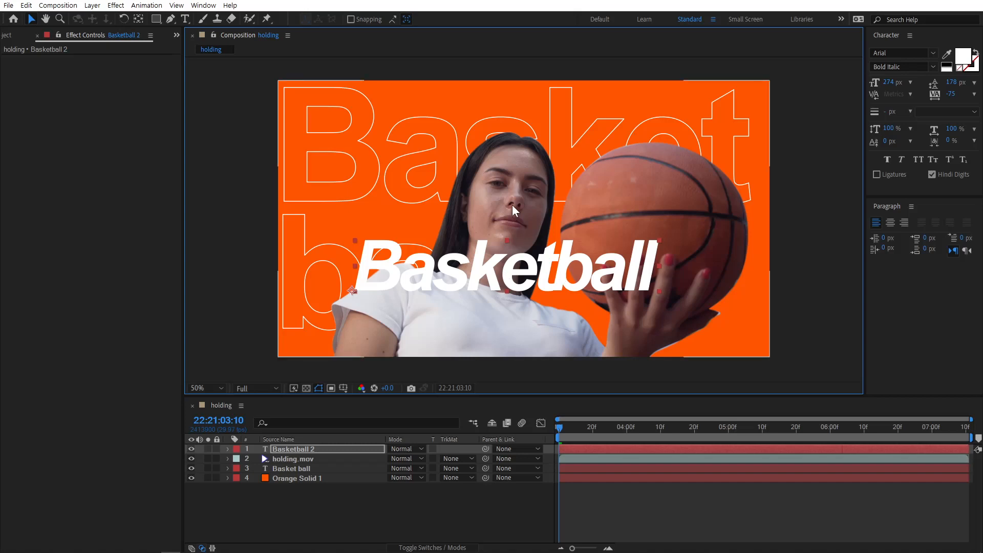
left_click_drag(512, 274, 514, 281)
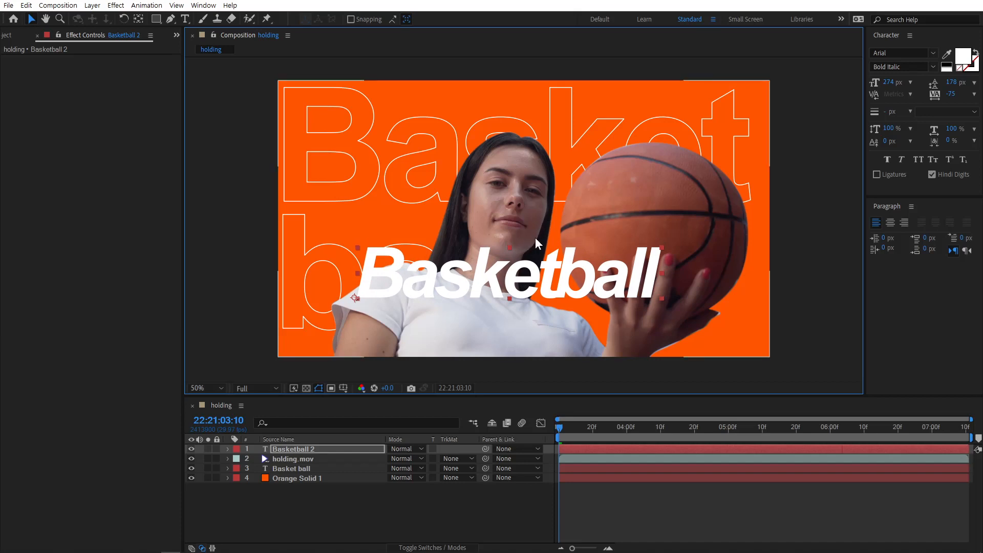
Set the front Basketball text's fill color to near-black 121212.
left_click(964, 62)
mouse_move(98, 378)
left_mouse_down()
mouse_move(55, 393)
mouse_move(45, 385)
left_mouse_up()
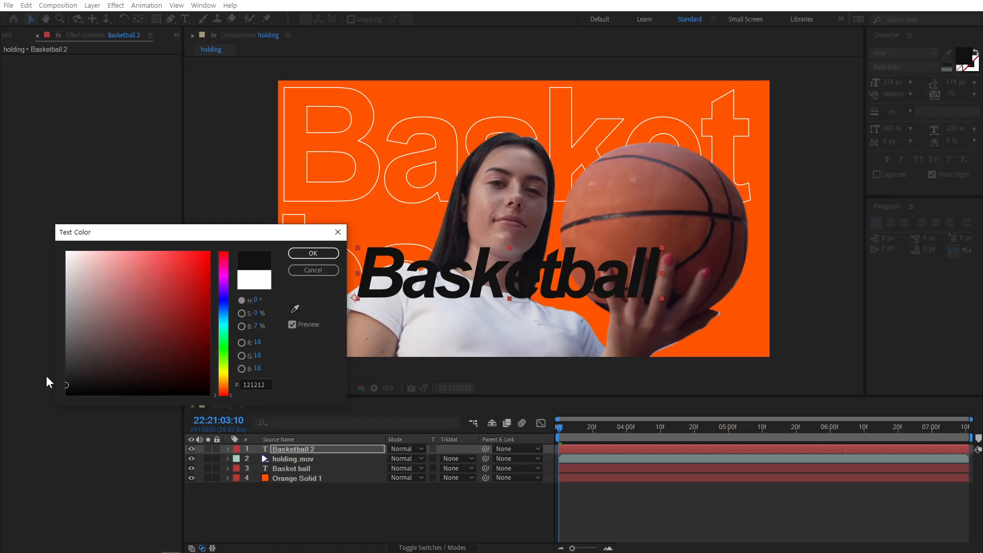
left_click(317, 255)
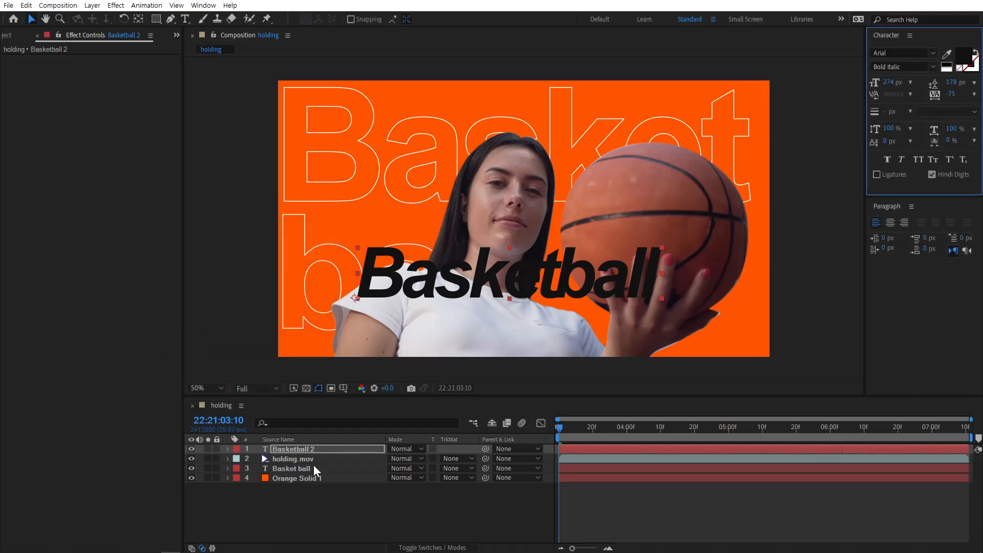
Duplicate the holding.mov layer and place the copy above the solid Basketball text layer.
left_click(294, 459)
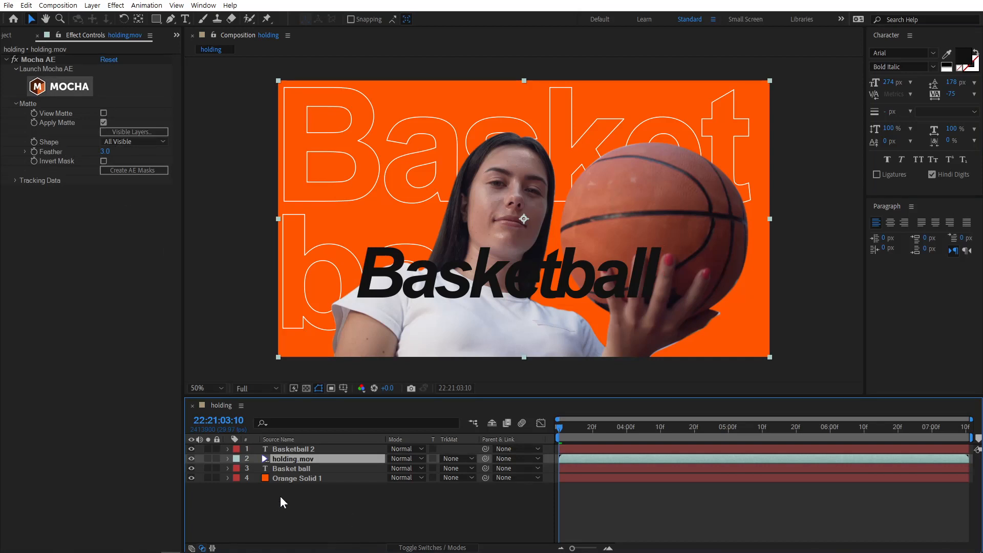
key("ctrl+d")
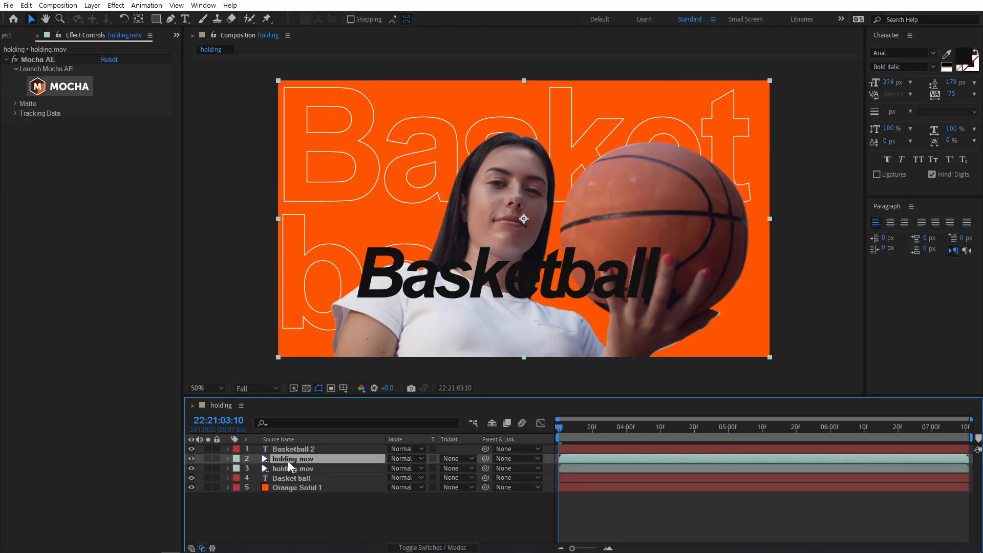
left_click_drag(291, 460, 293, 446)
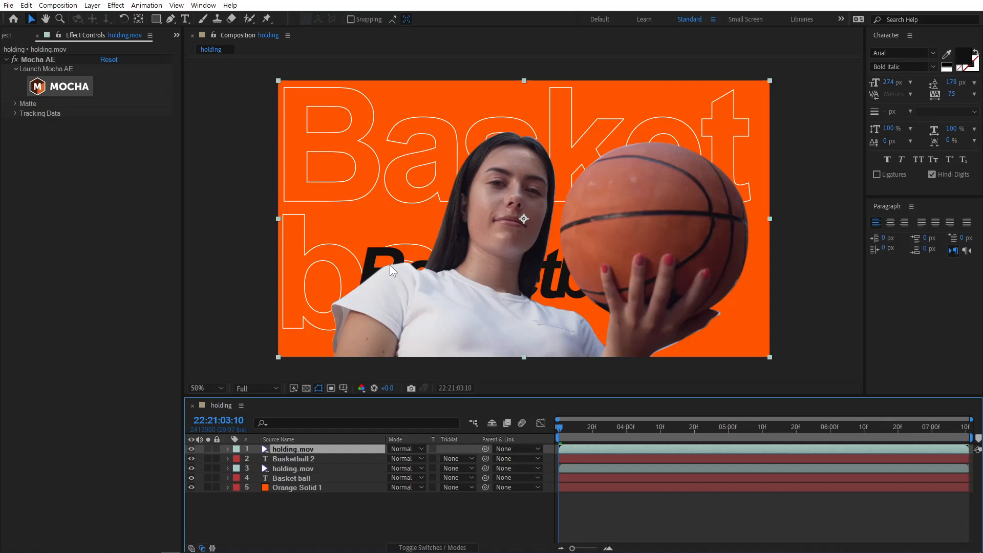
Limit the top holding.mov copy's Mocha matte to the hand and ball layers, hiding Hleft, Hright, left and right.
left_click(15, 105)
left_click(302, 450)
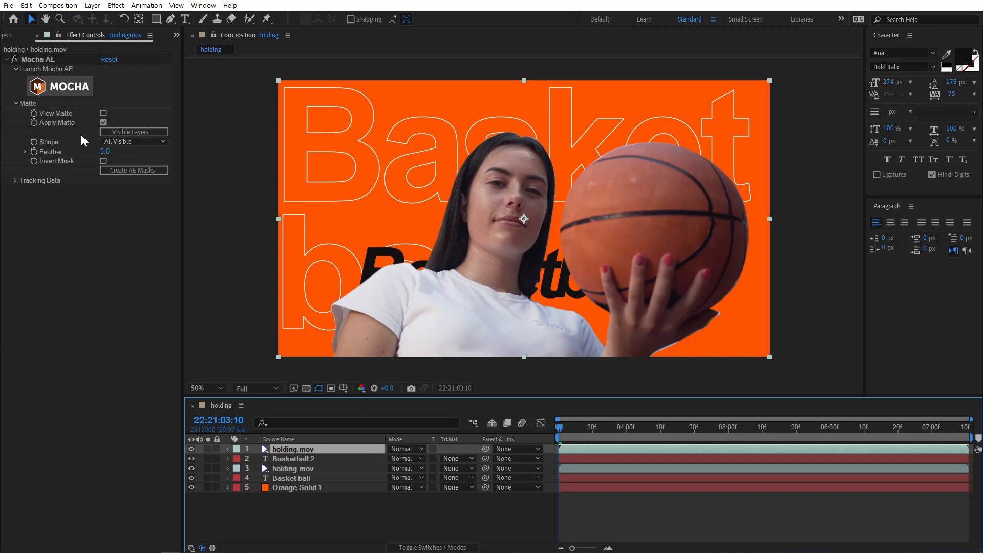
left_click(158, 133)
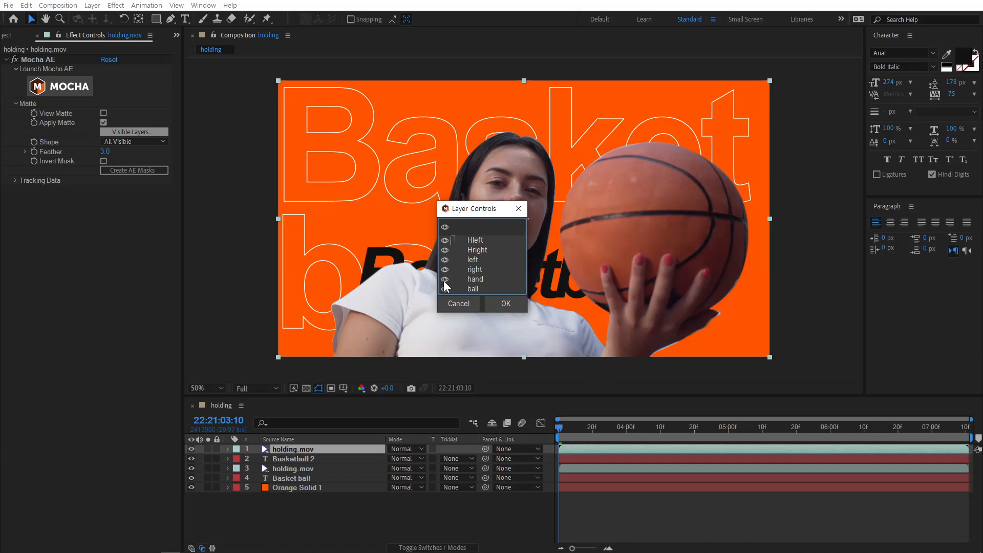
left_click(445, 251)
left_click(444, 240)
left_click(512, 302)
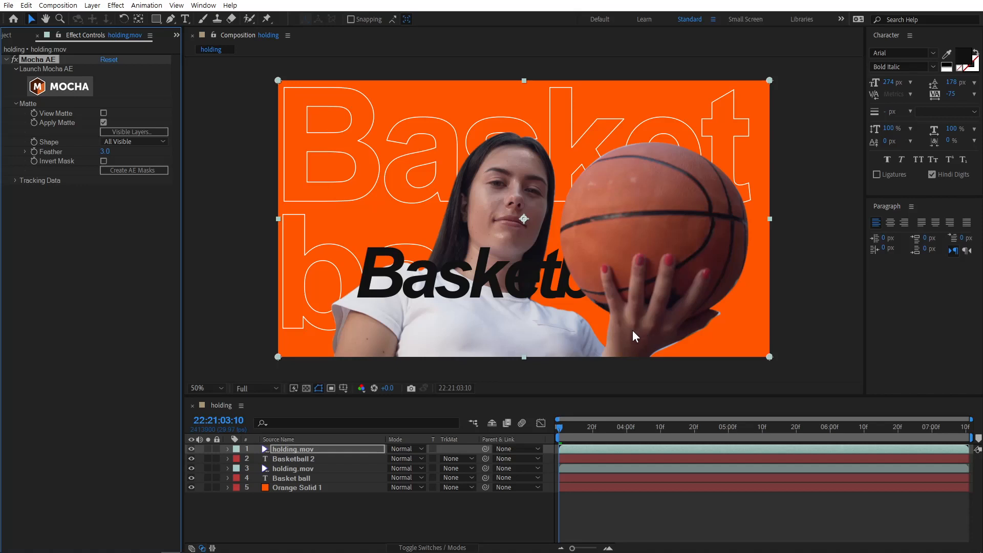
Check both holding.mov layers by soloing each in turn and toggling the top copy's visibility off and back on.
left_click(207, 449)
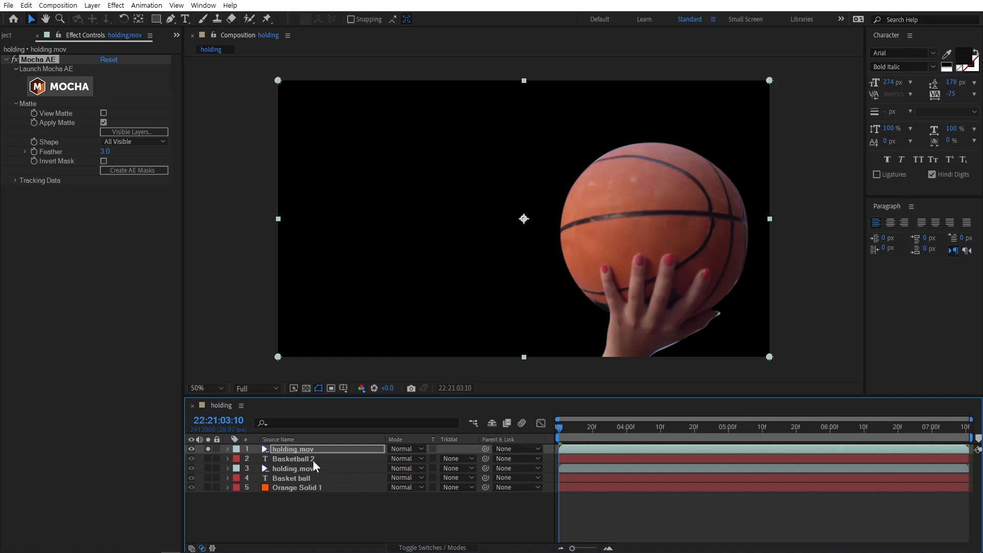
left_click(207, 449)
left_click(191, 449)
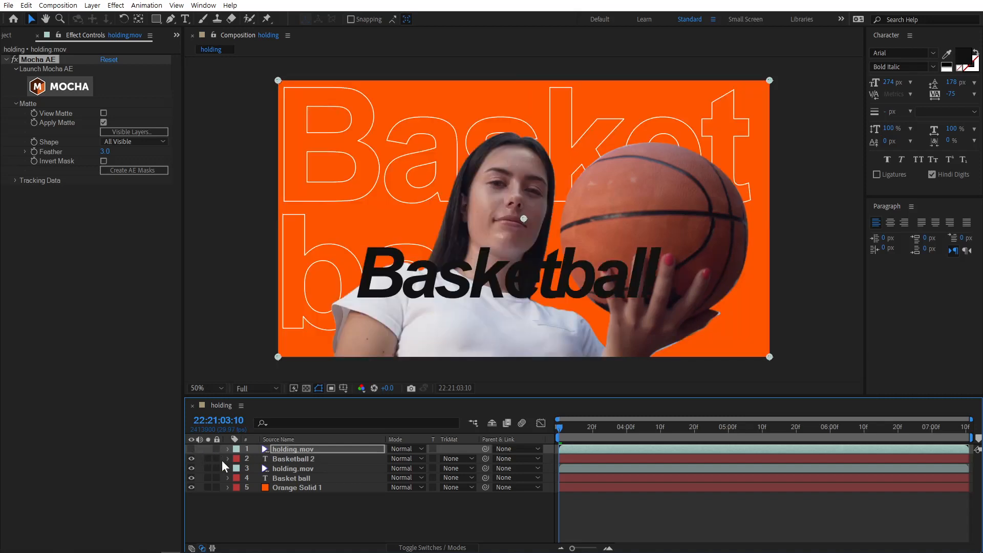
left_click(286, 468)
left_click(207, 468)
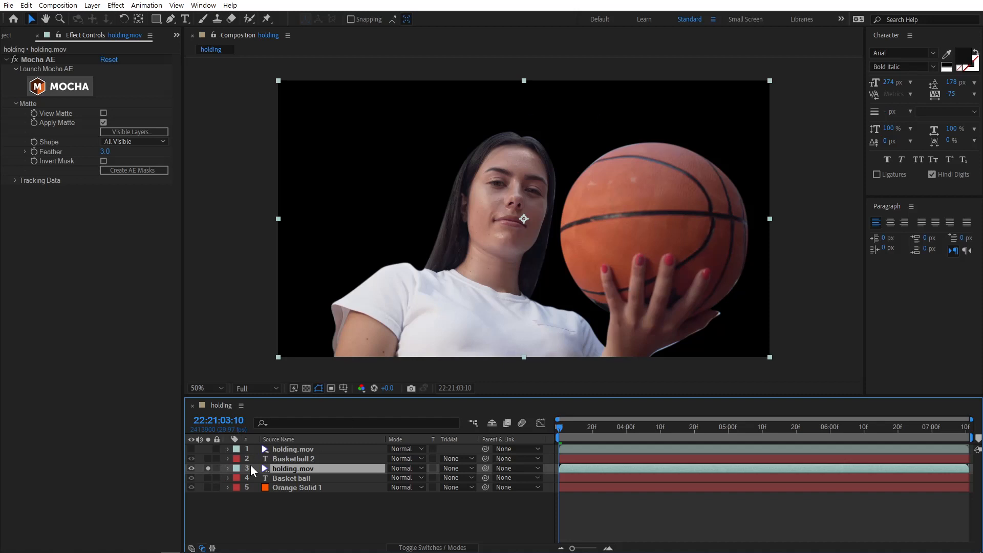
left_click(208, 468)
left_click(192, 448)
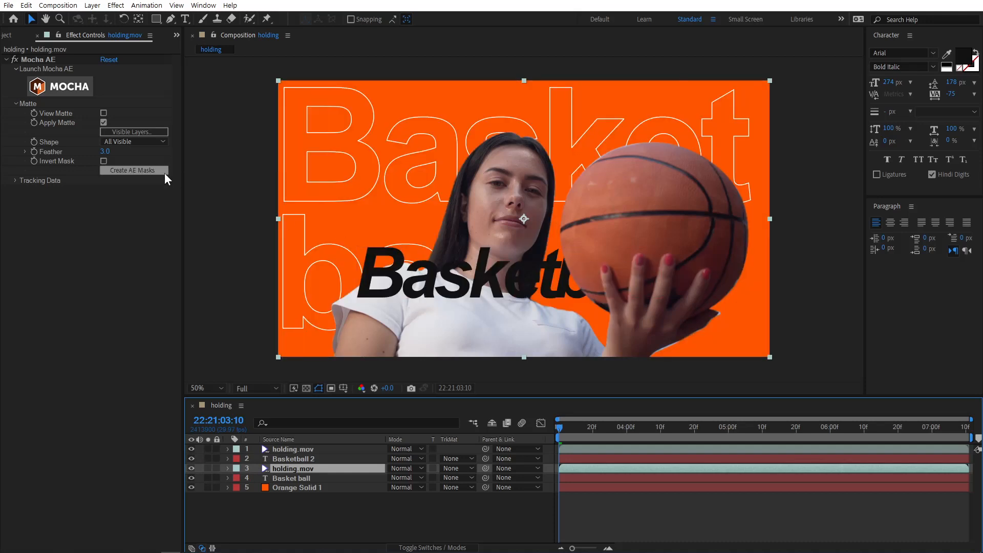
left_click(50, 142)
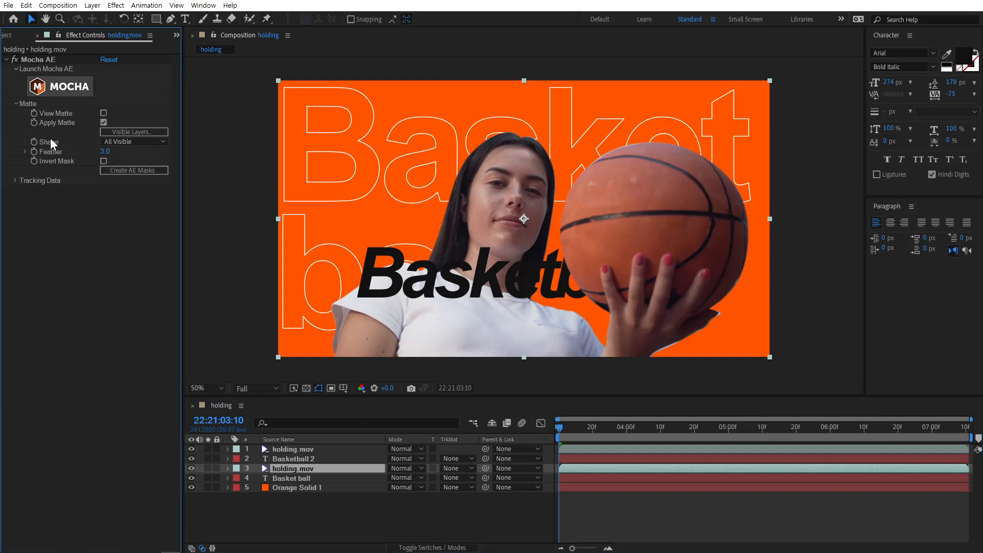
left_click(114, 142)
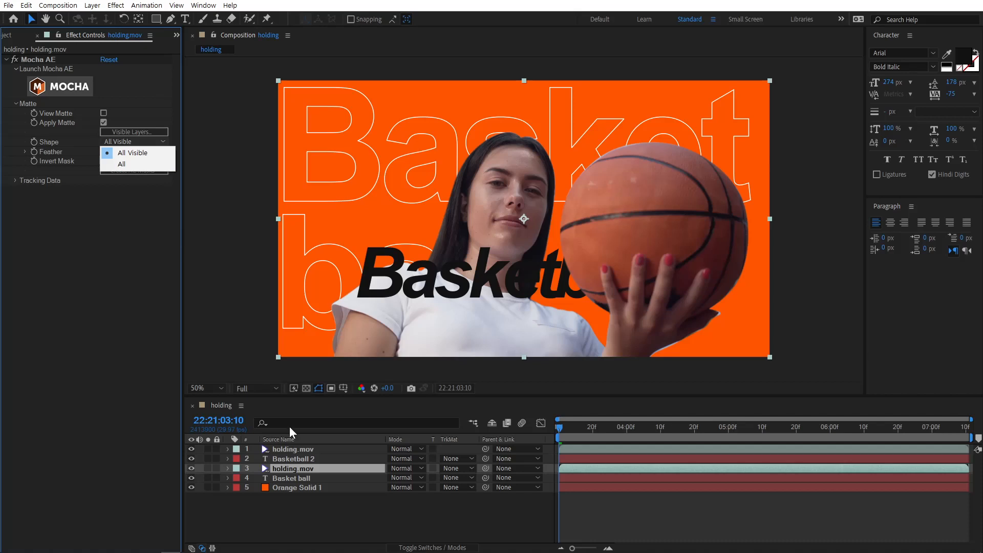
left_click(292, 521)
left_click(291, 521)
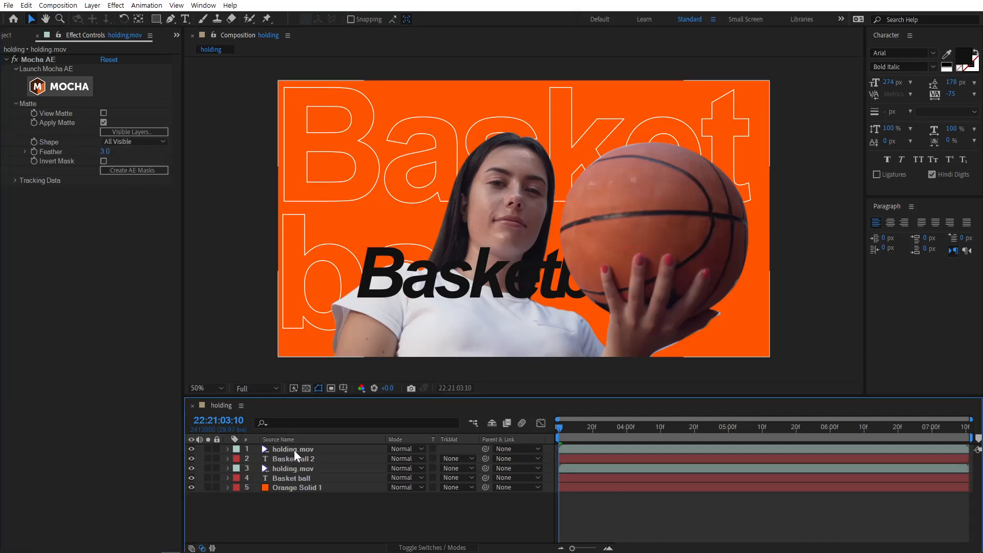
left_click(293, 450)
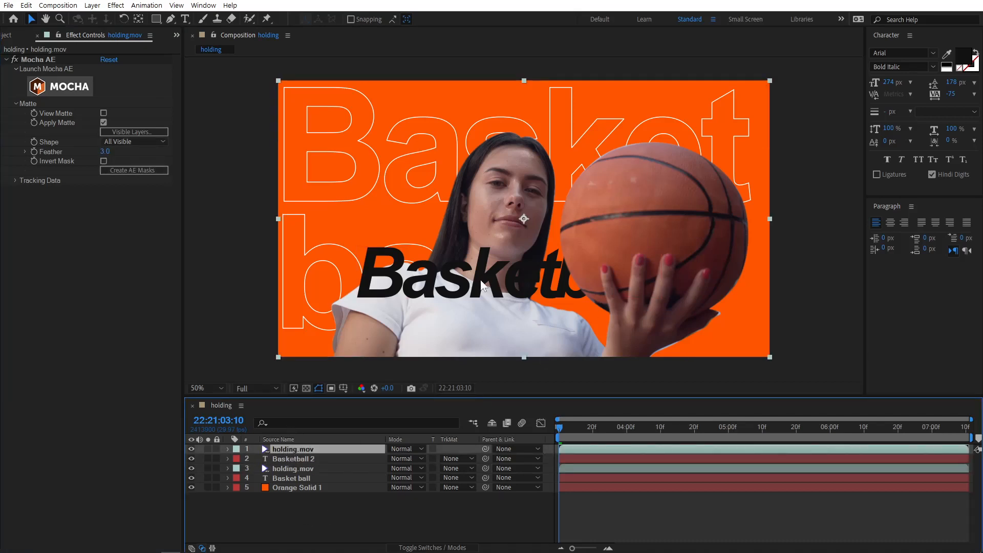
Move the solid black Basketball text slightly down so it crosses the woman's chest and runs behind the ball and hand.
left_click(331, 458)
mouse_move(502, 274)
left_mouse_down()
mouse_move(502, 313)
mouse_move(505, 293)
left_mouse_up()
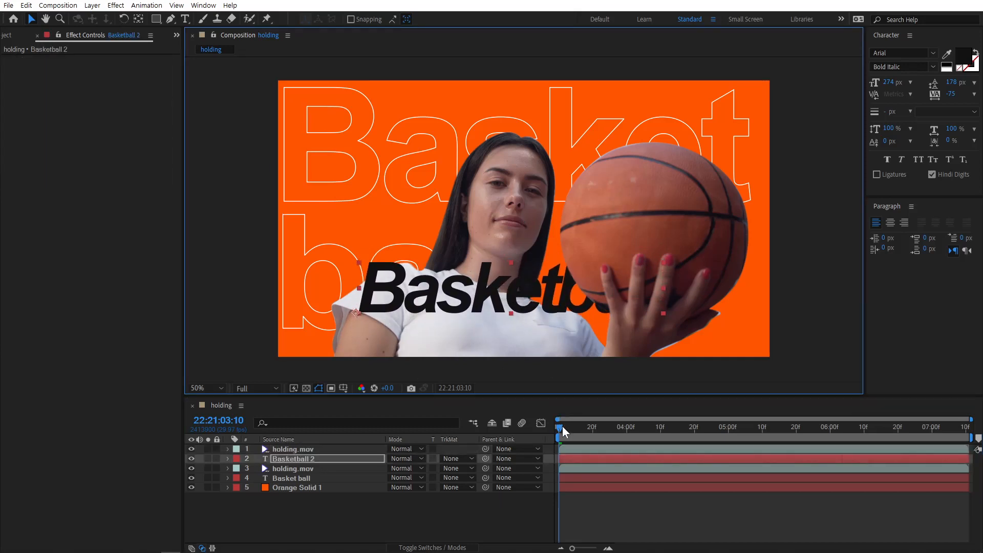
left_click_drag(542, 296, 535, 294)
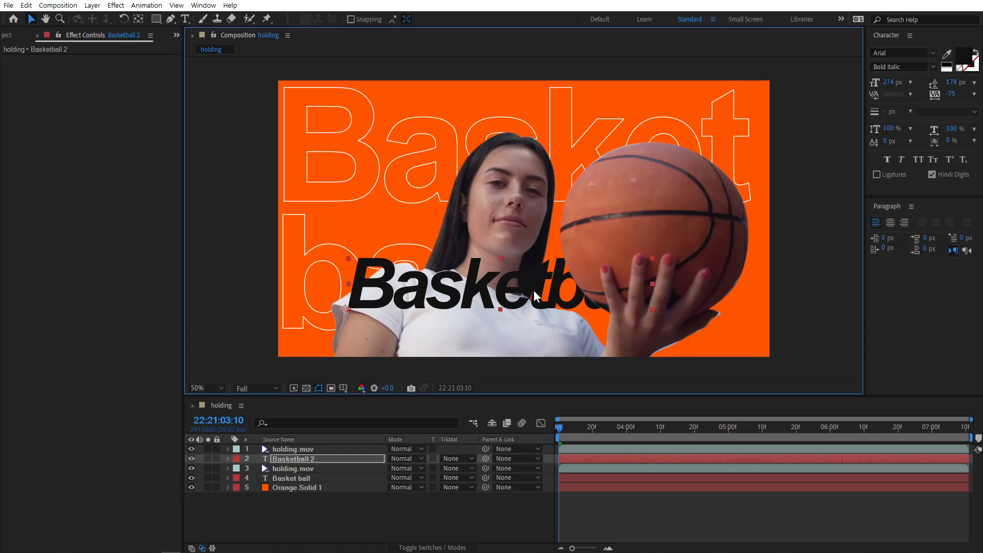
left_click_drag(534, 290, 541, 294)
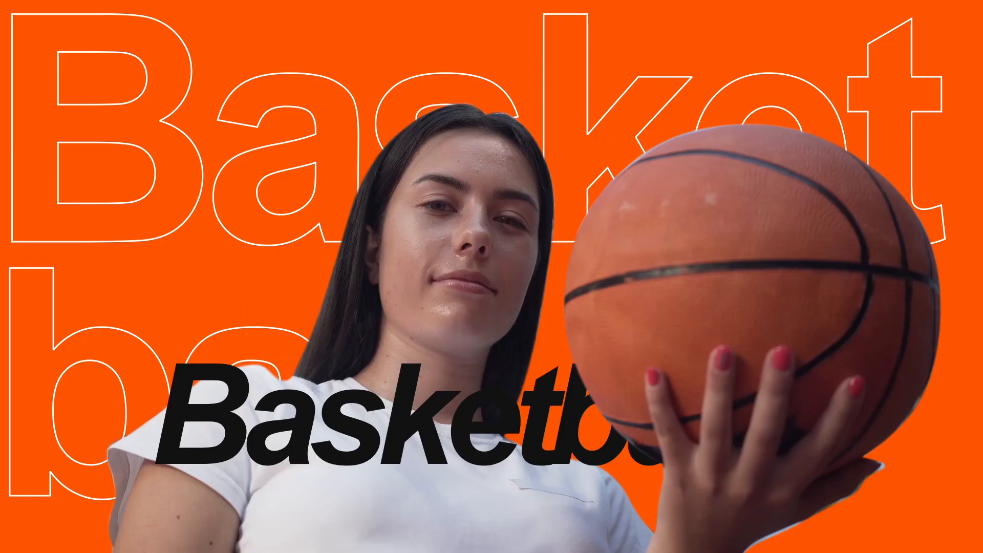